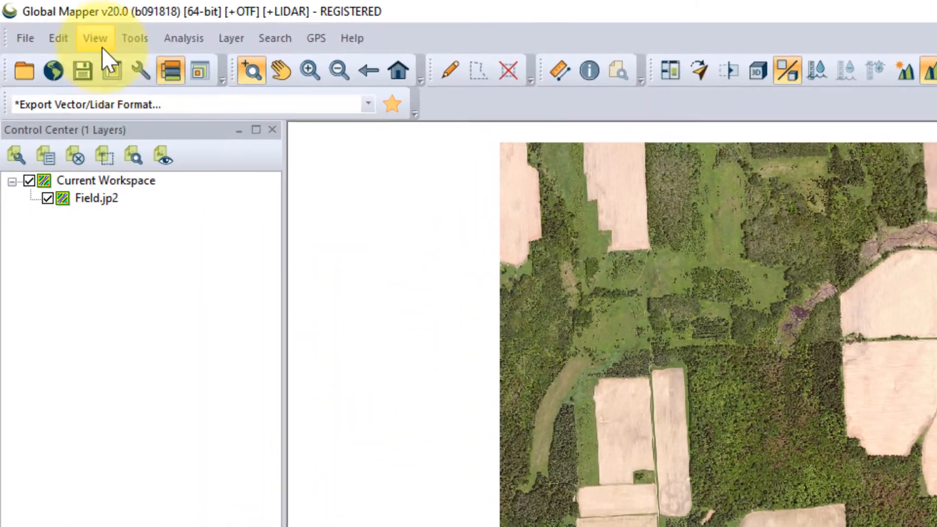
Show the Digitizer (Create) toolbar and dock it beside the Favorites toolbar
click(51, 30)
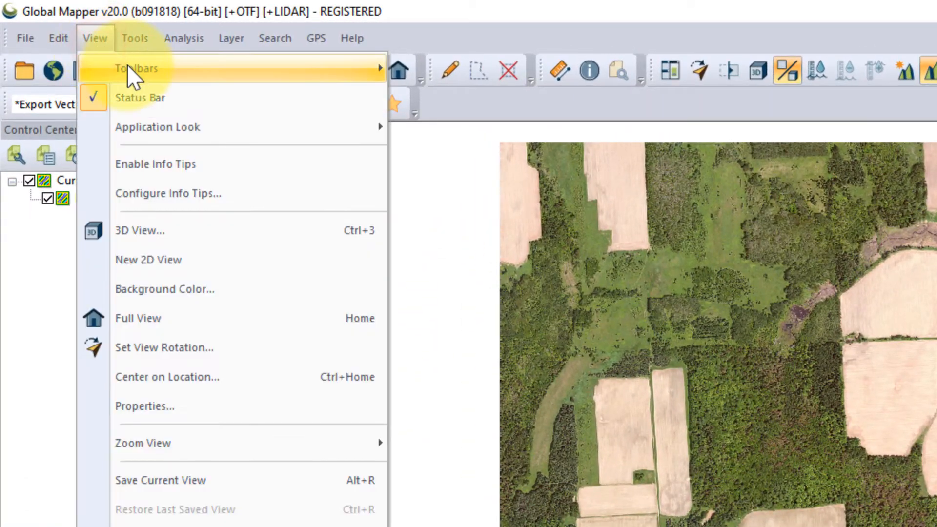
mouse_move(361, 77)
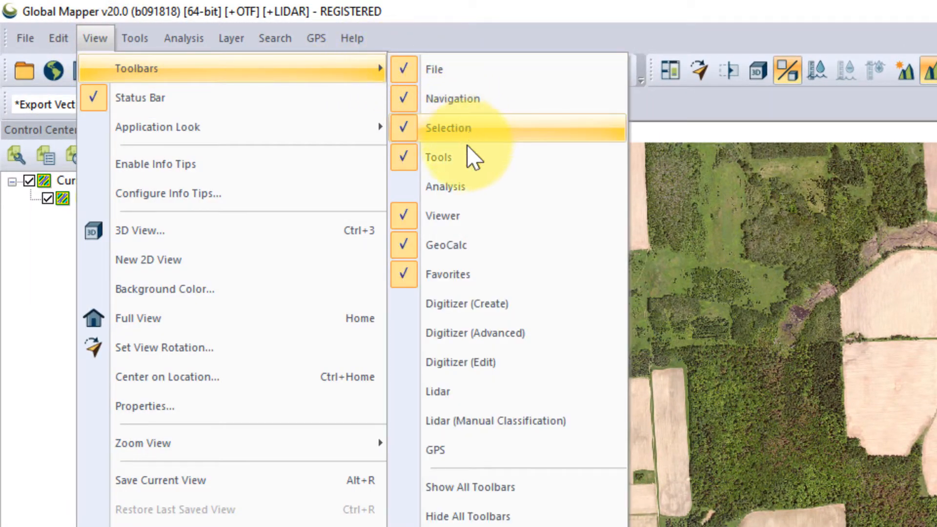
click(542, 300)
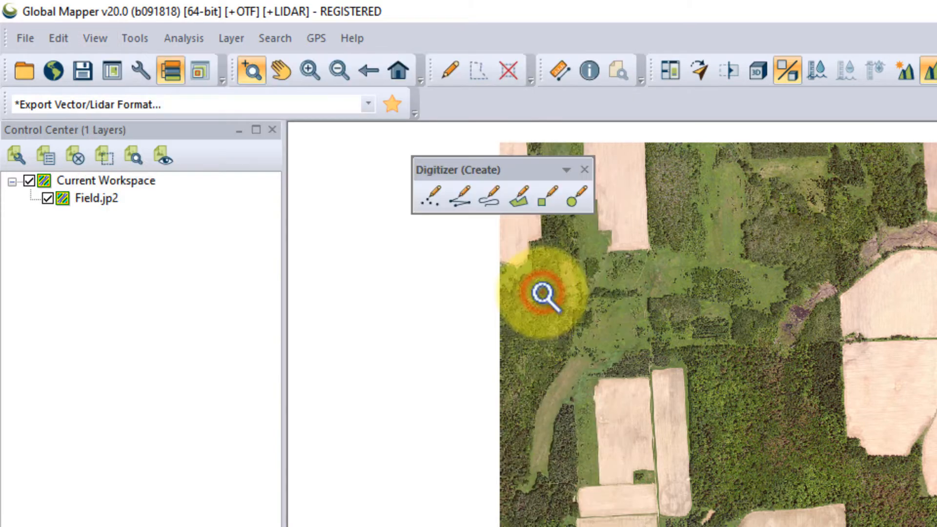
drag(500, 169, 506, 94)
Show the Digitizer (Edit) toolbar and dock it beside the Digitizer (Create) toolbar
click(109, 40)
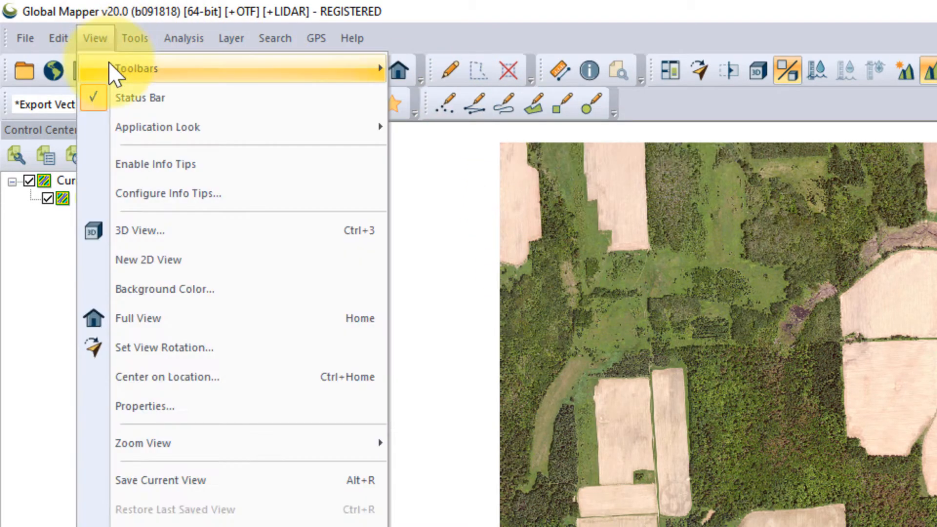
mouse_move(92, 68)
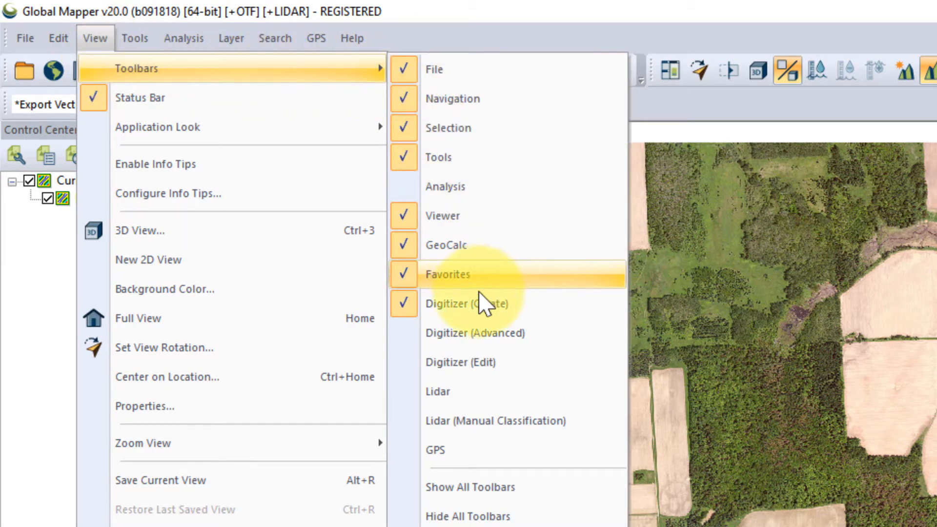
click(485, 361)
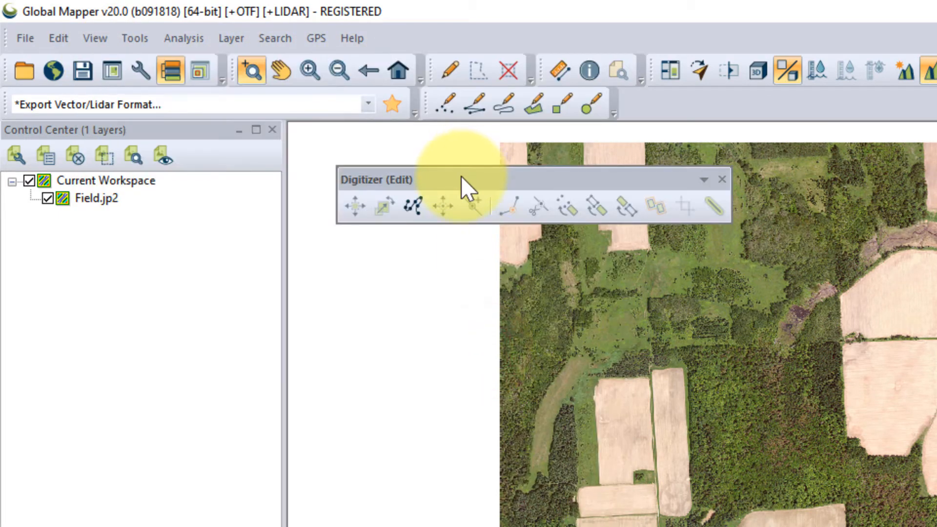
drag(461, 178, 710, 93)
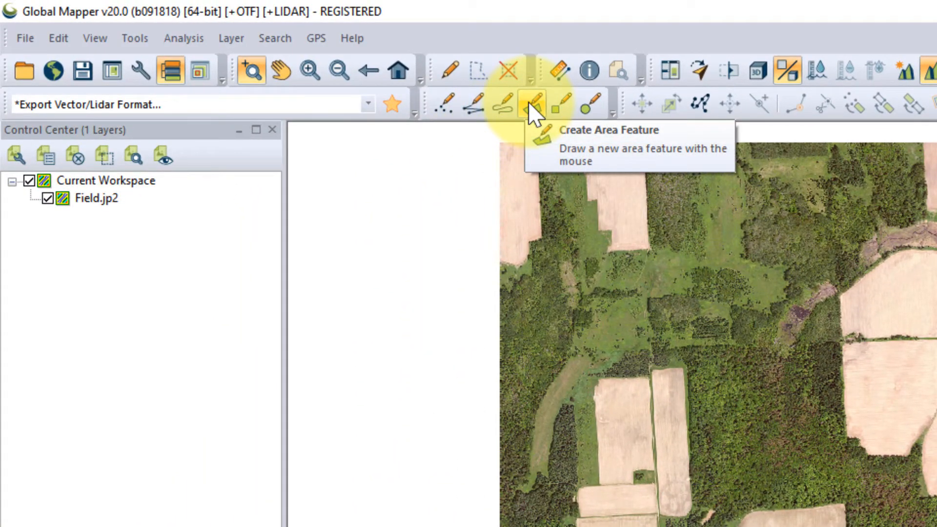
Start an area feature along the northern and upper eastern edges of the central field just north of the east-west road
click(534, 104)
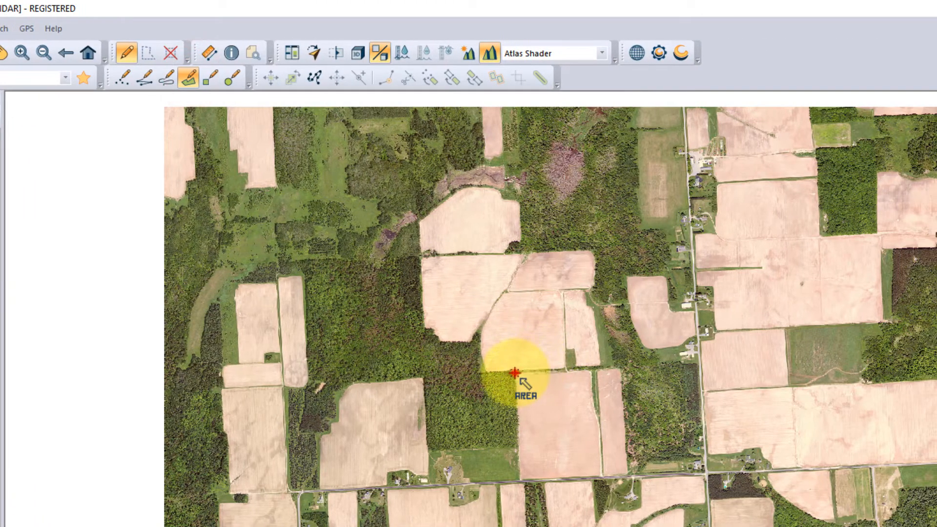
click(515, 373)
click(588, 373)
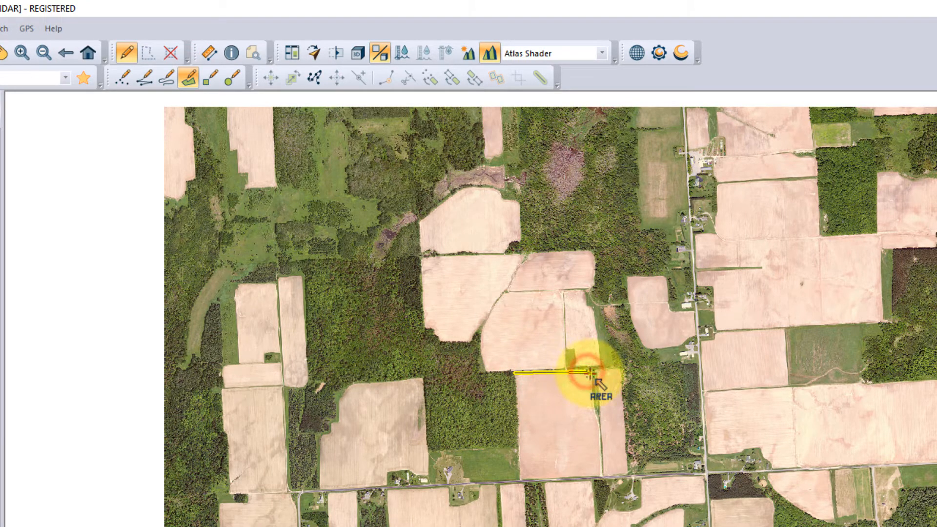
click(595, 411)
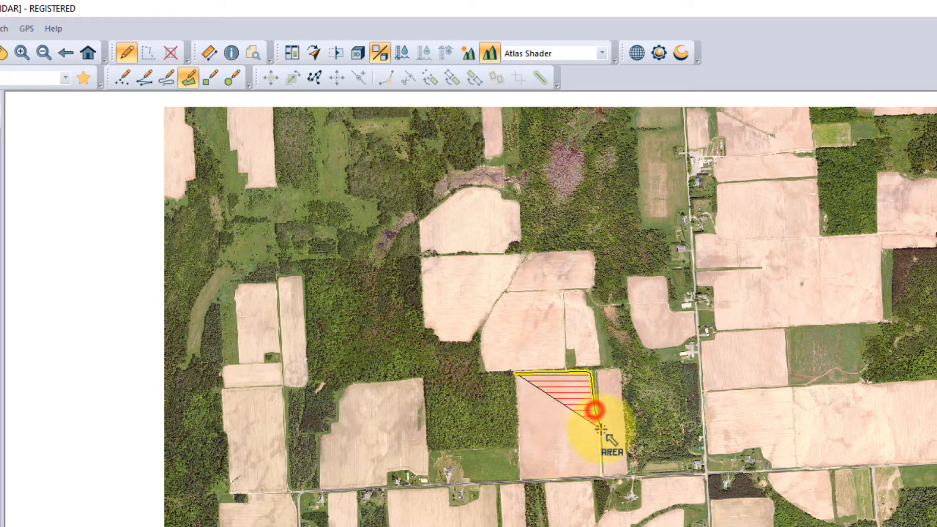
click(600, 428)
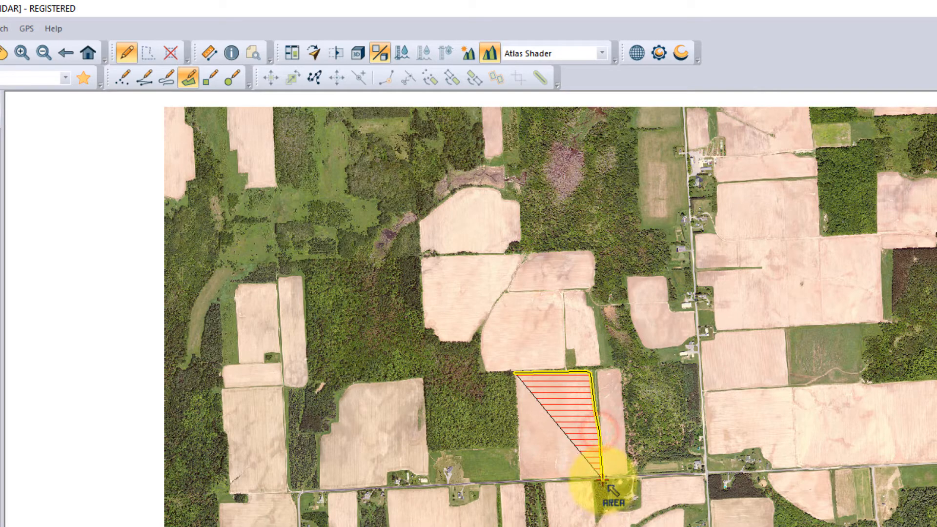
Place vertices at the field's two southern corners and undo both of them
click(602, 478)
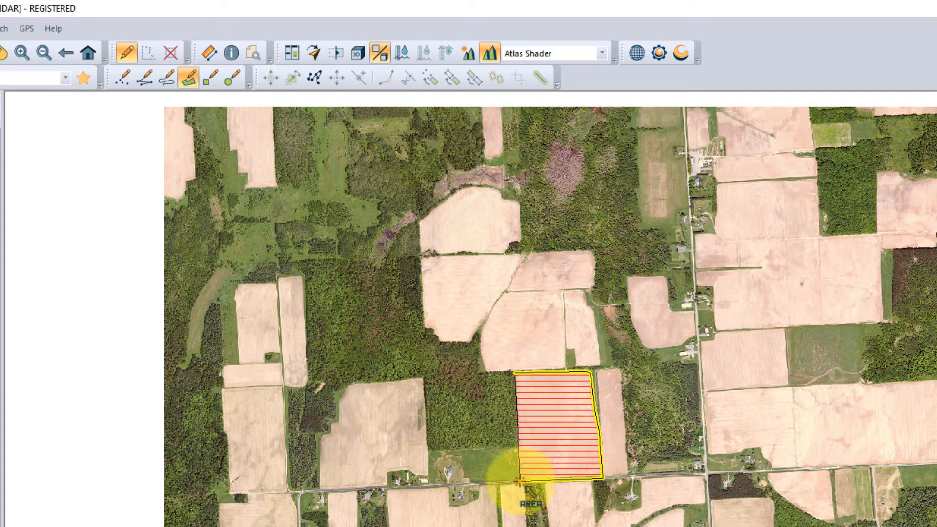
click(520, 480)
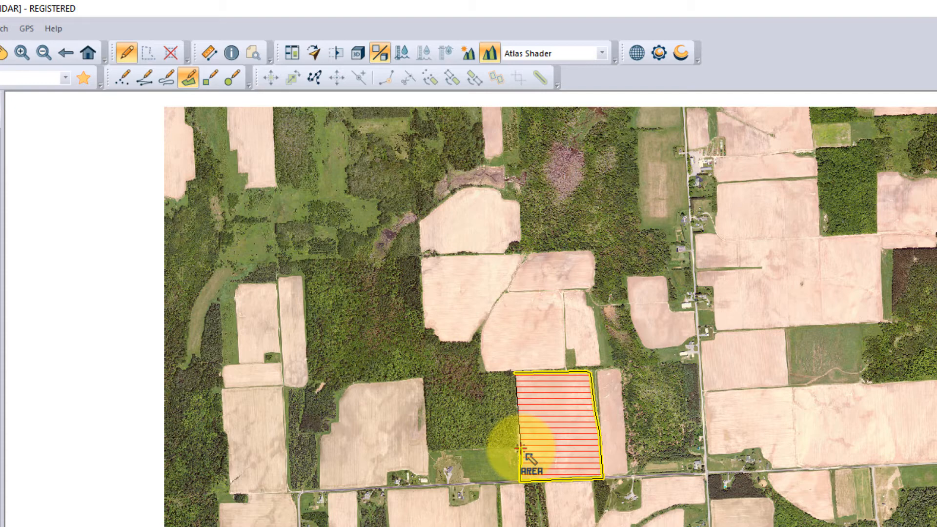
key(ctrl+z)
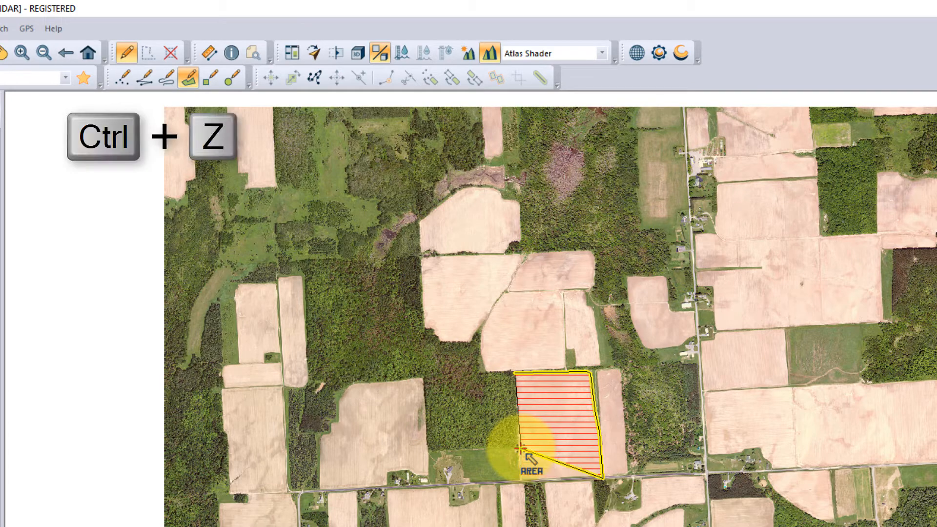
key(ctrl+z)
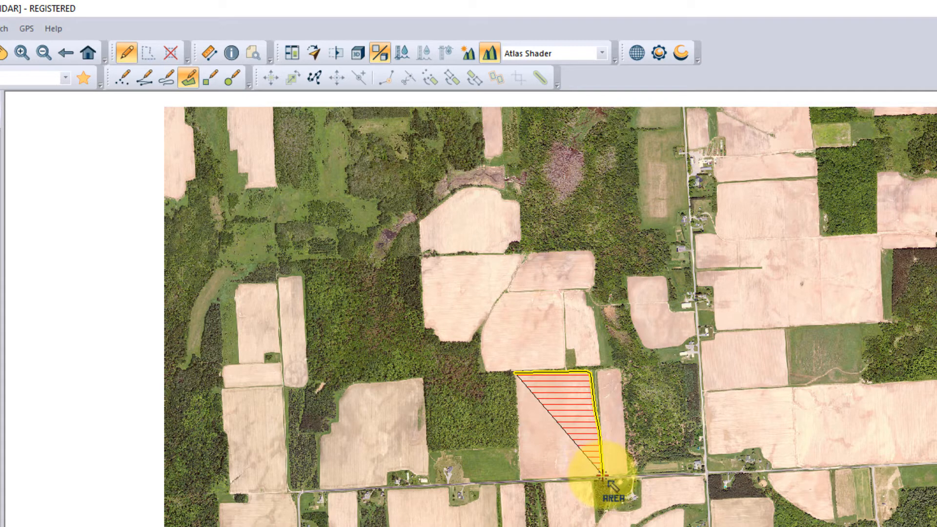
Place the field's southeast and southwest corners along the road and complete the area feature
click(603, 476)
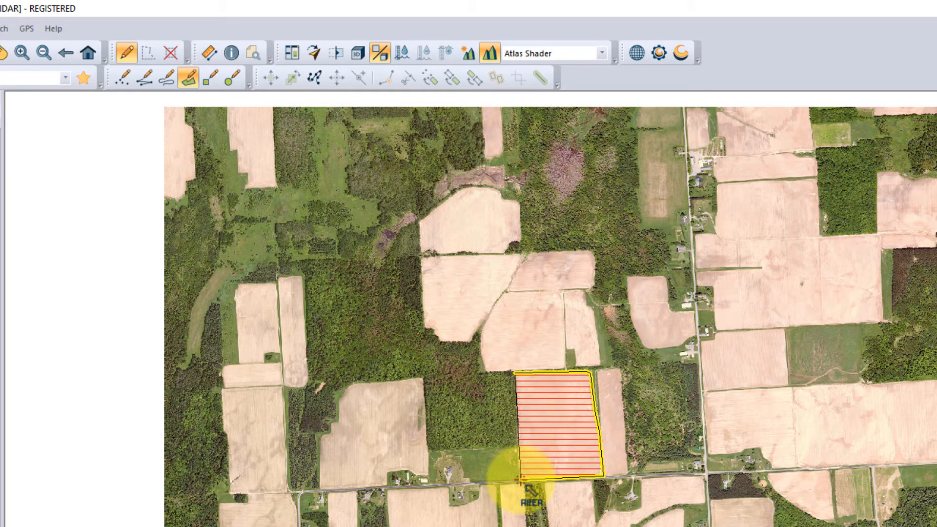
click(520, 479)
right_click(520, 480)
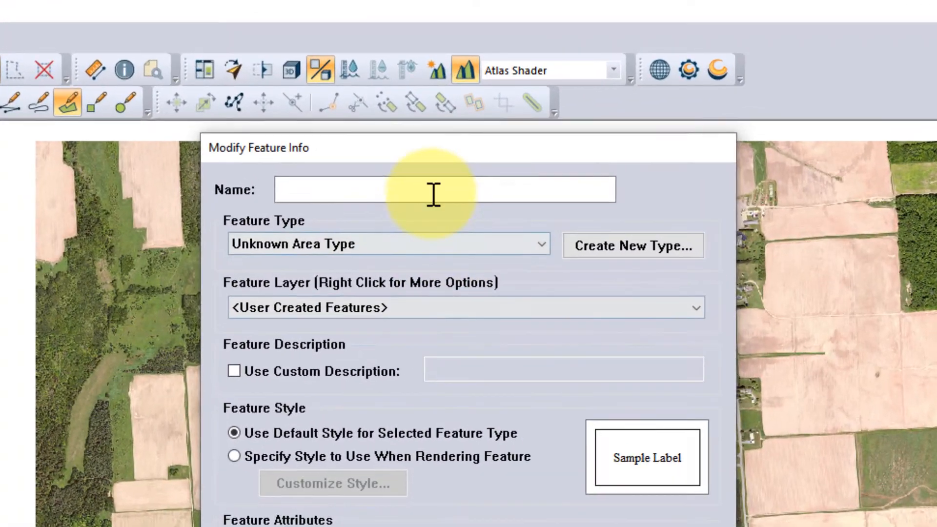
Name the new area feature Field 1 and set its feature type to Cropland
click(433, 195)
text(Field 1)
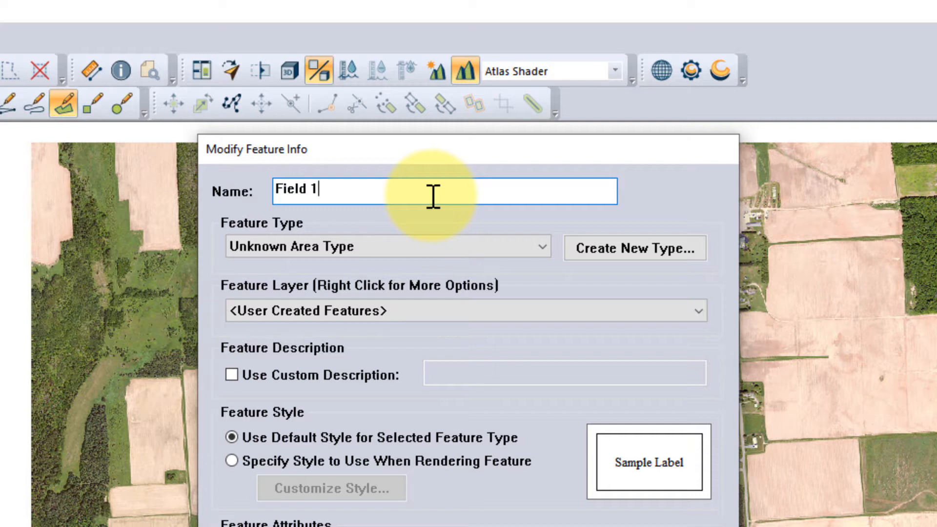
click(545, 245)
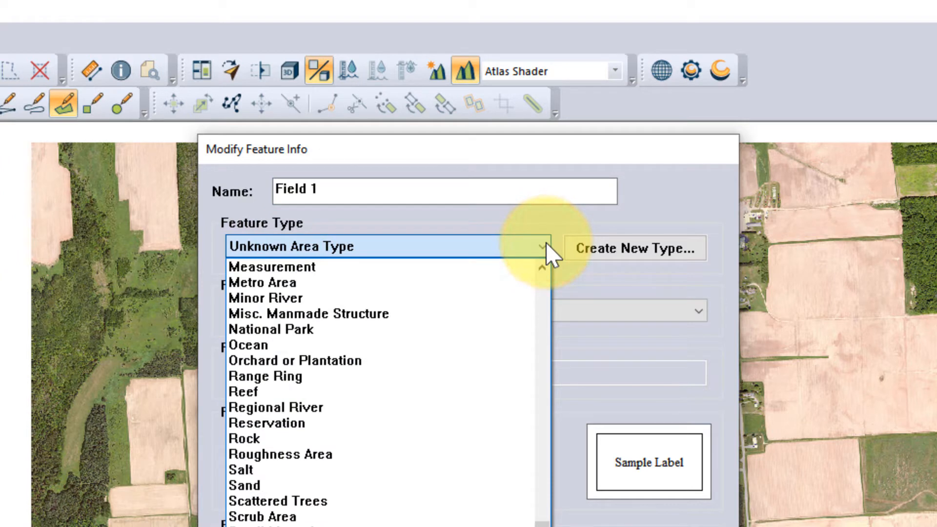
key(c)
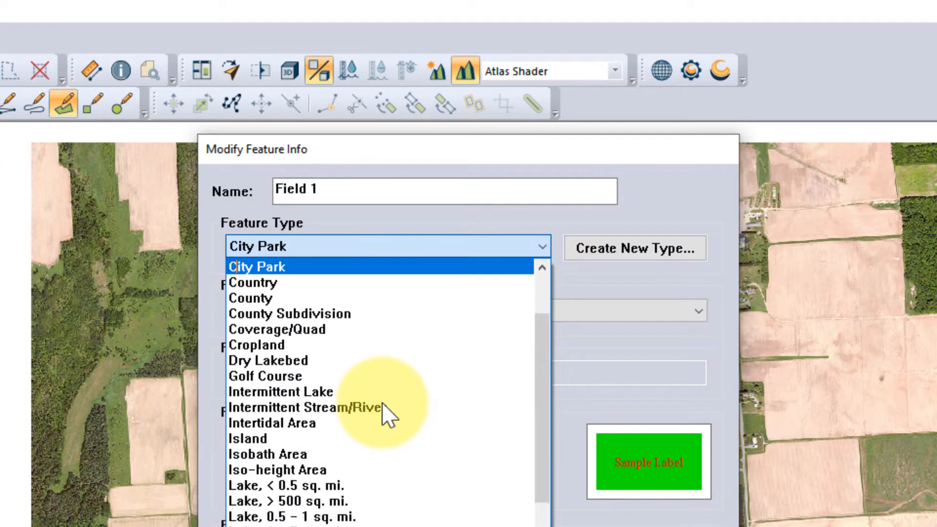
key(c)
key(c)
key(c)
key(c)
key(c)
key(c)
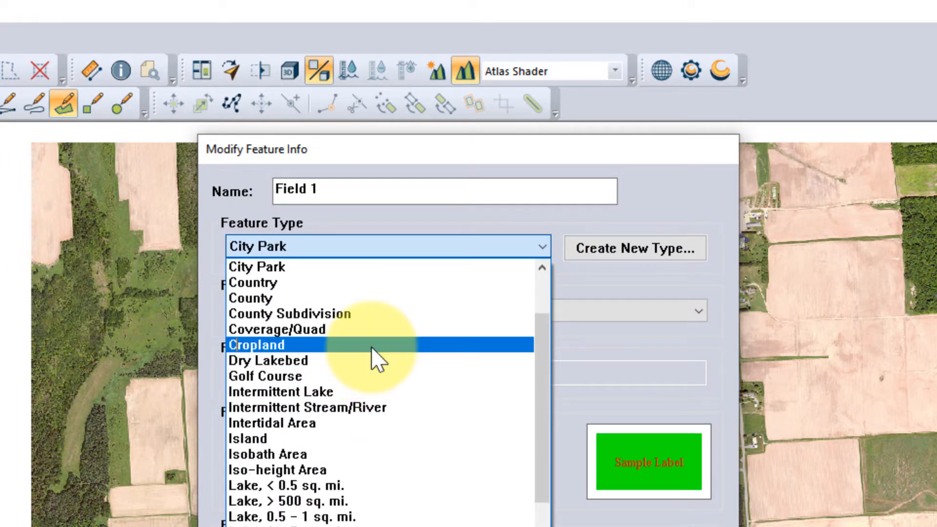
click(371, 347)
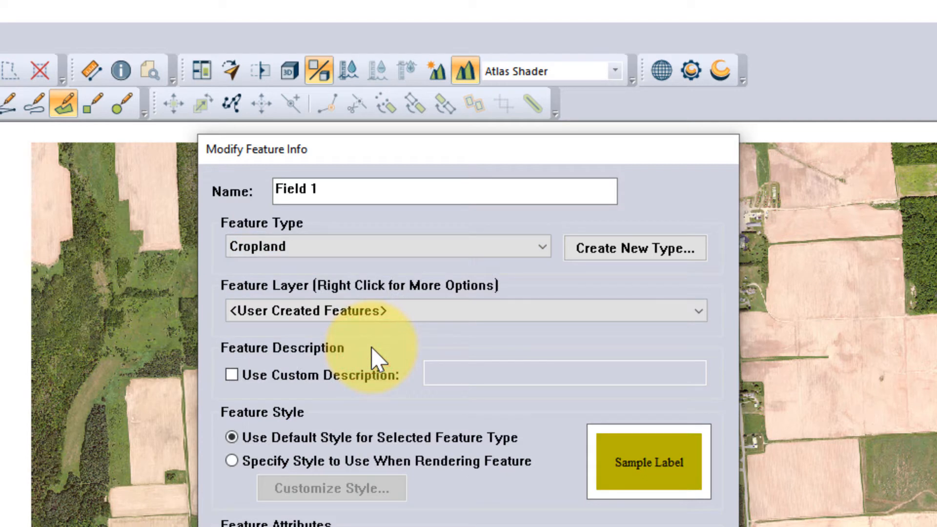
Assign the feature to a new layer and add a Crop Type attribute with the value Corn
click(452, 309)
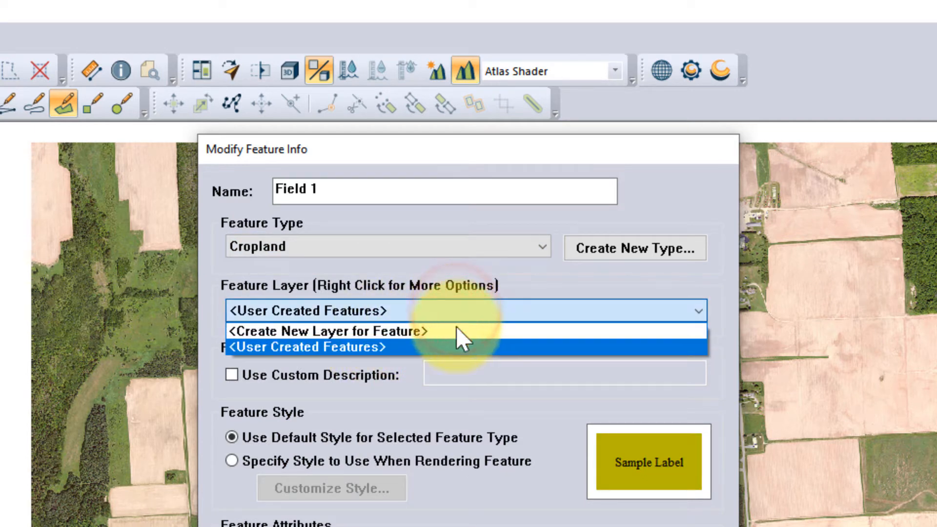
click(456, 330)
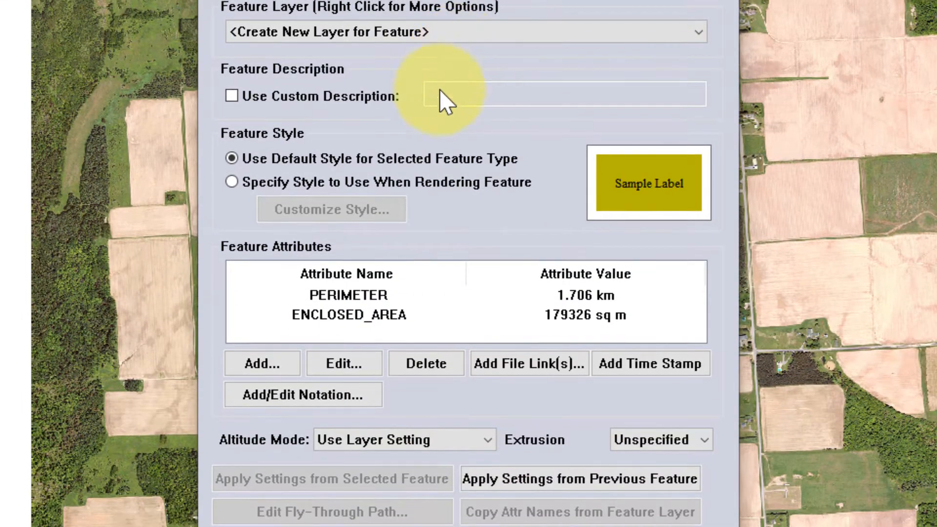
click(287, 364)
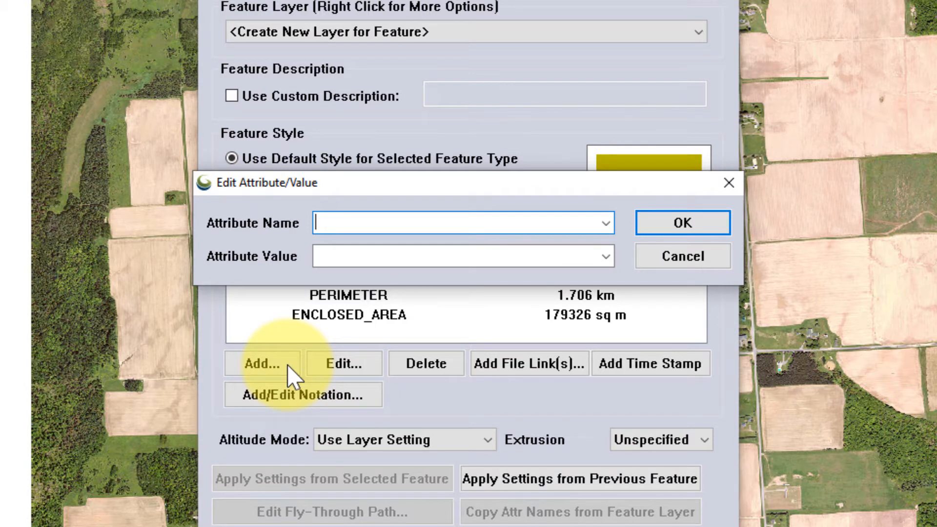
click(367, 225)
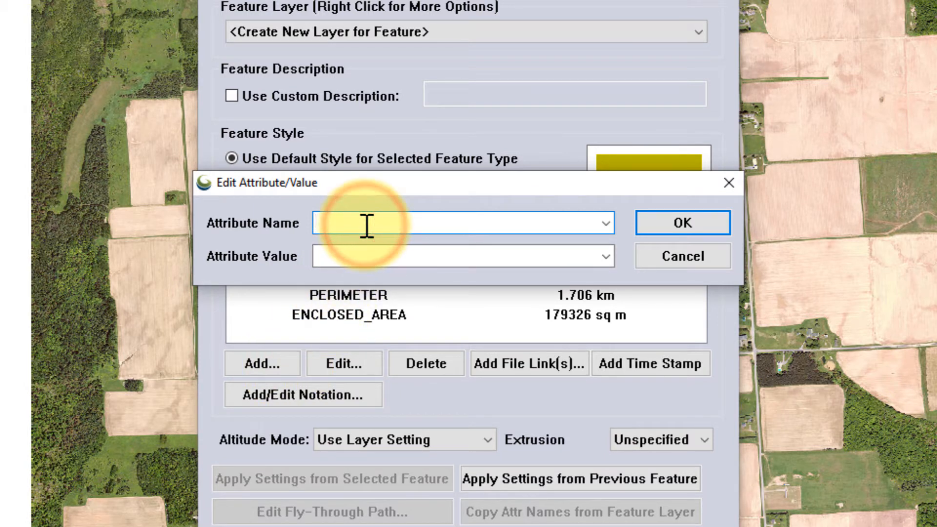
text(Crop Type)
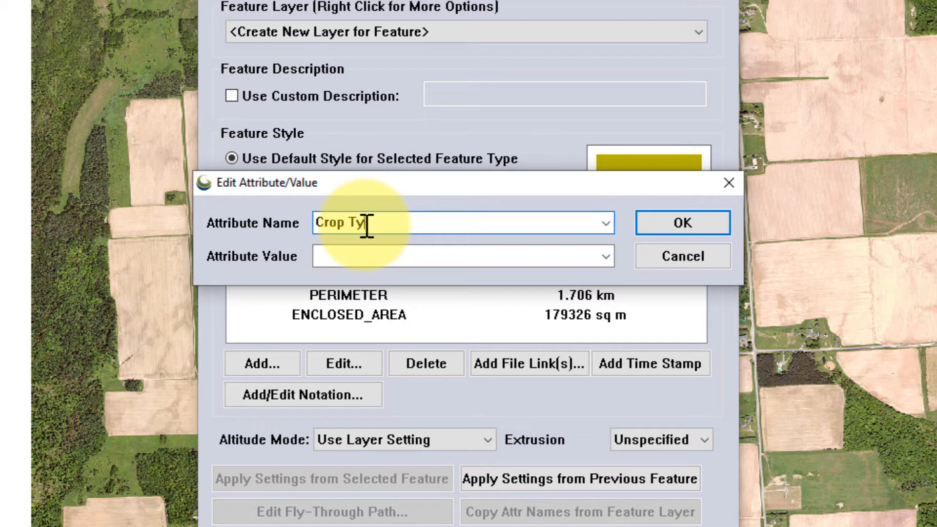
click(365, 261)
text(Corn)
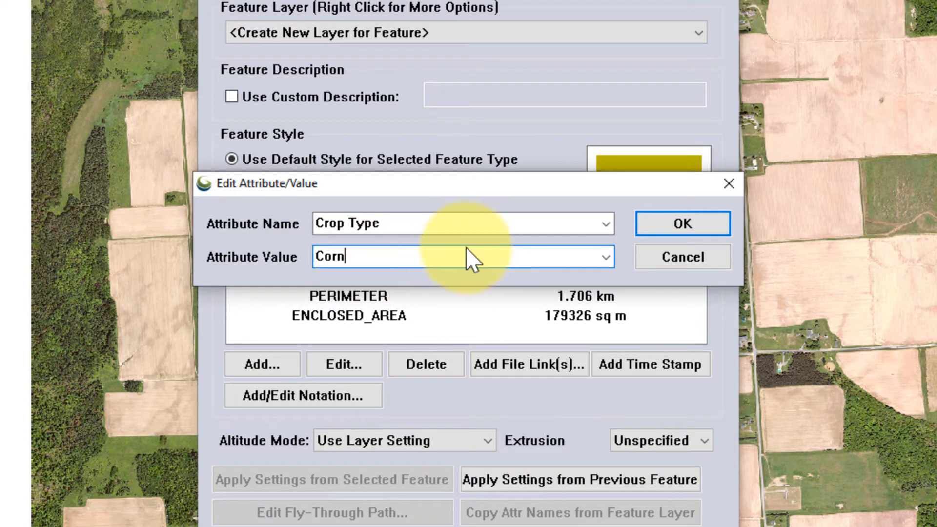
click(700, 230)
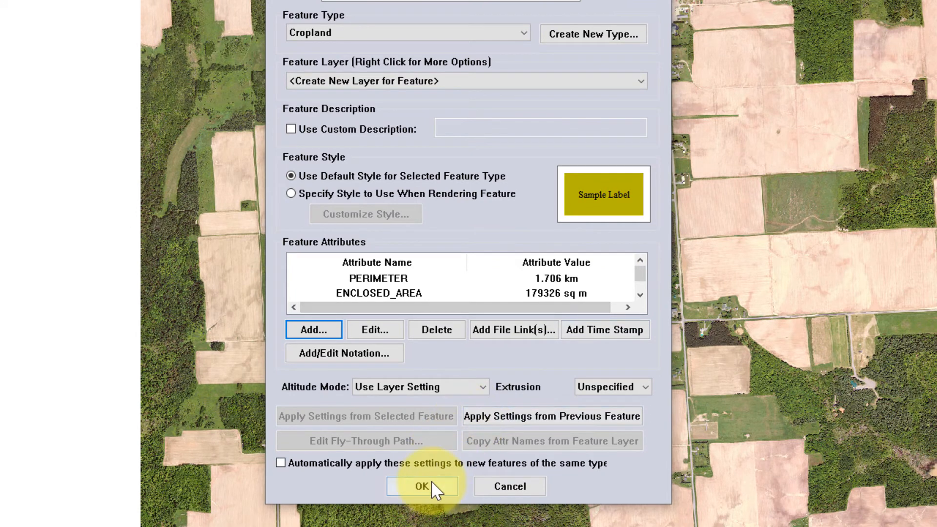
Confirm the feature settings, name the new layer Fields and accept its UTM zone 19, NAD83 projection in meters
click(422, 486)
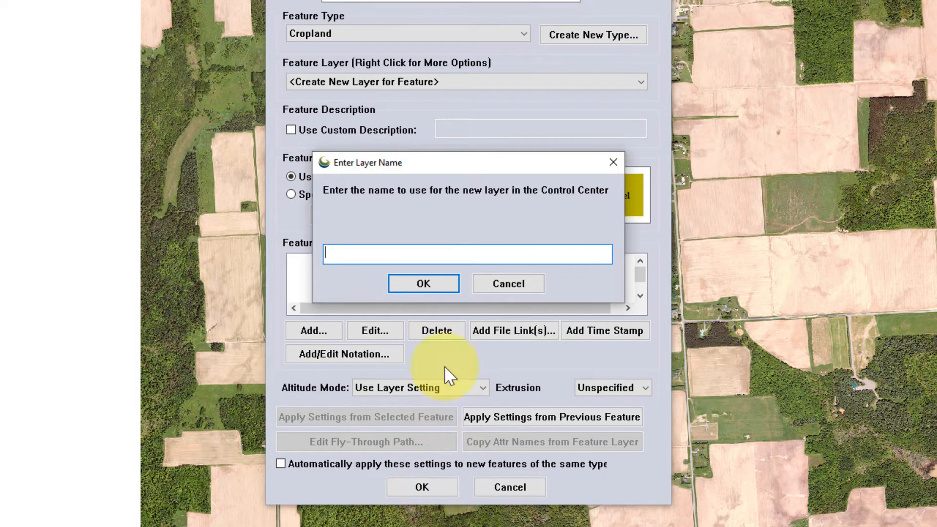
click(454, 253)
text(Fields)
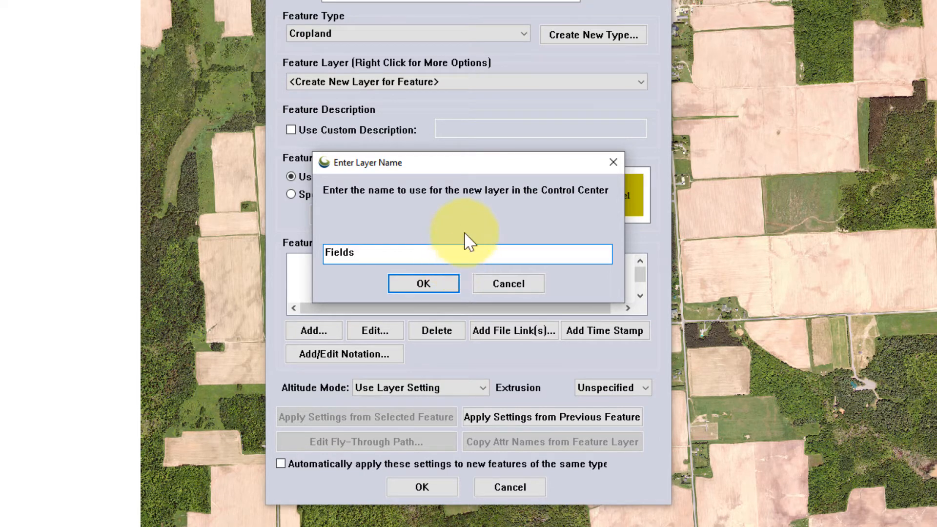
click(451, 284)
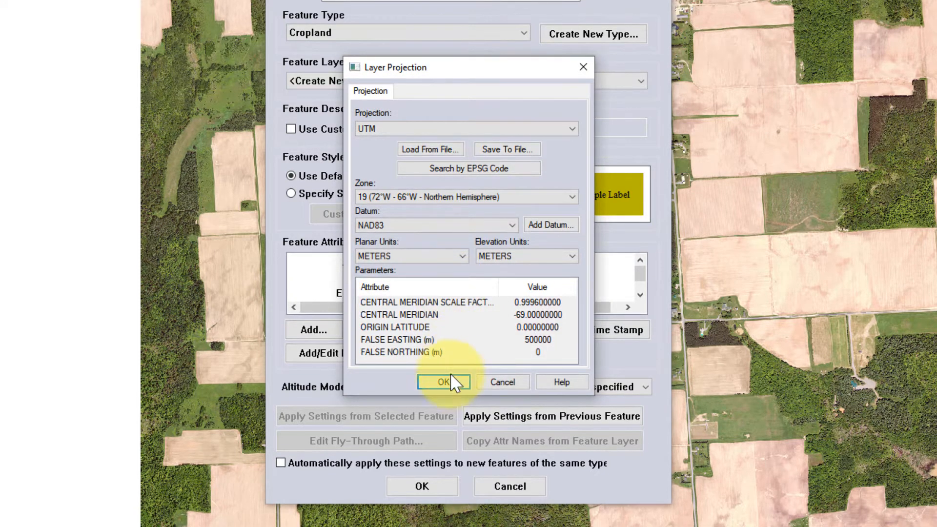
click(453, 381)
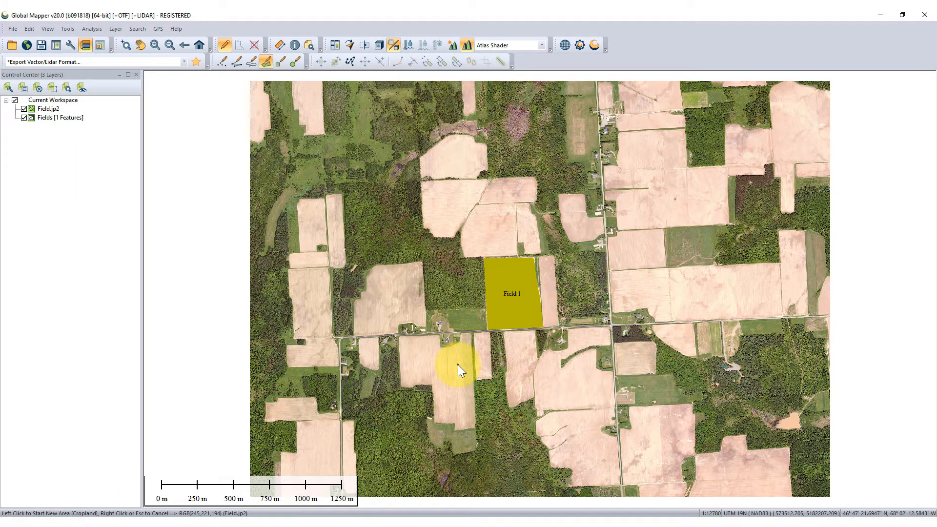
Digitize the field directly north of Field 1 as an area feature, following its straight edges and angled western boundary
click(464, 258)
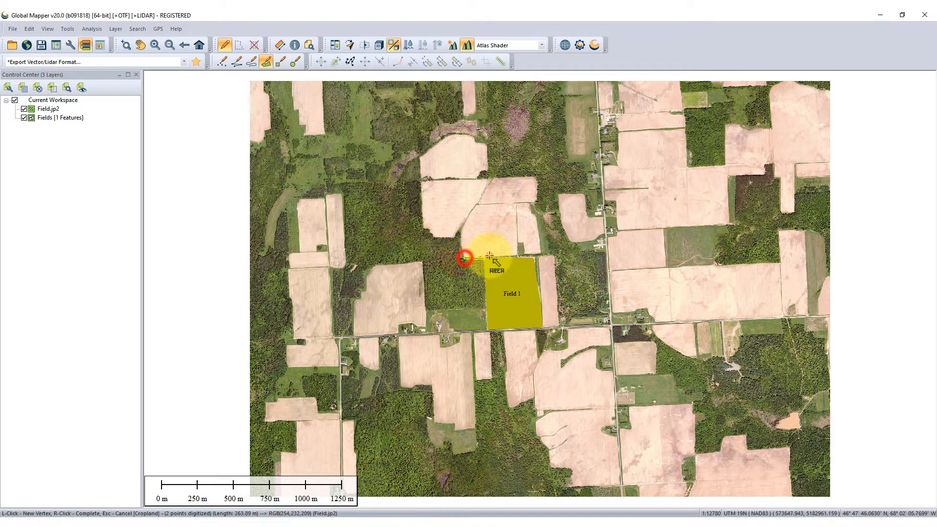
click(517, 257)
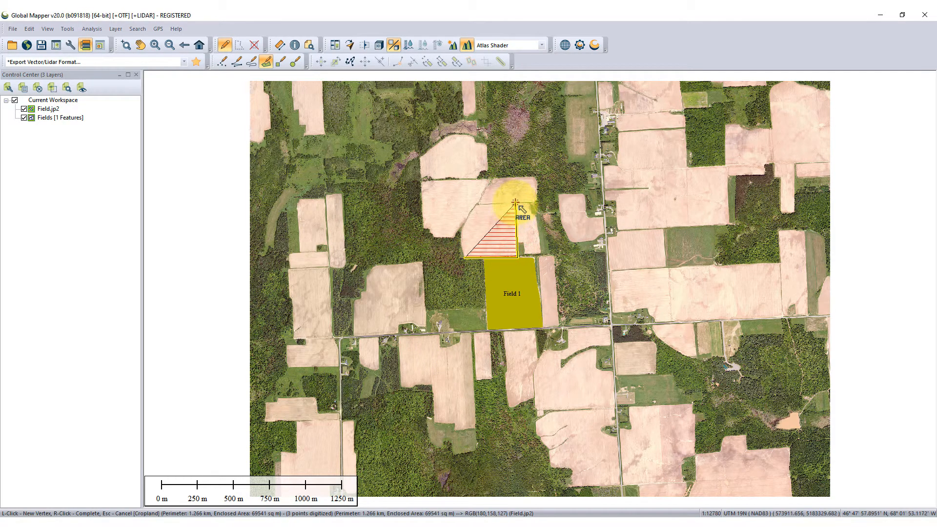
click(515, 203)
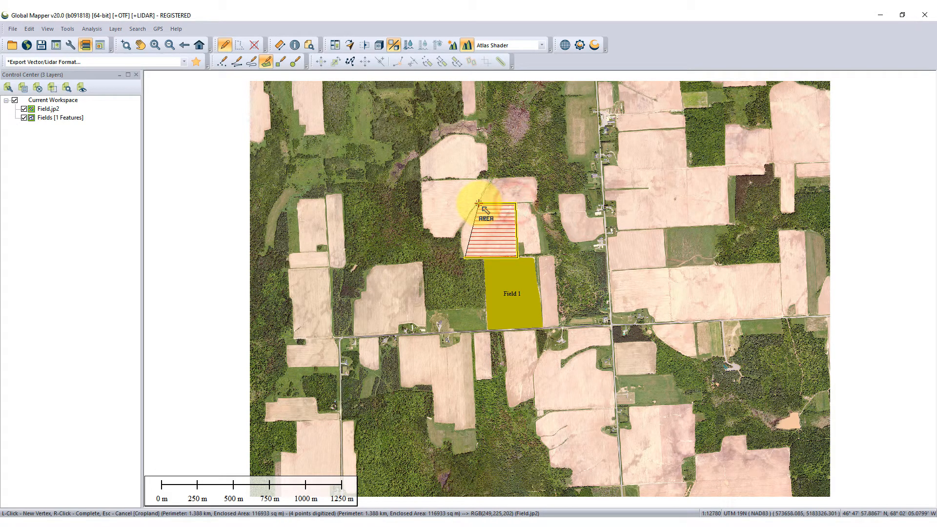
click(478, 203)
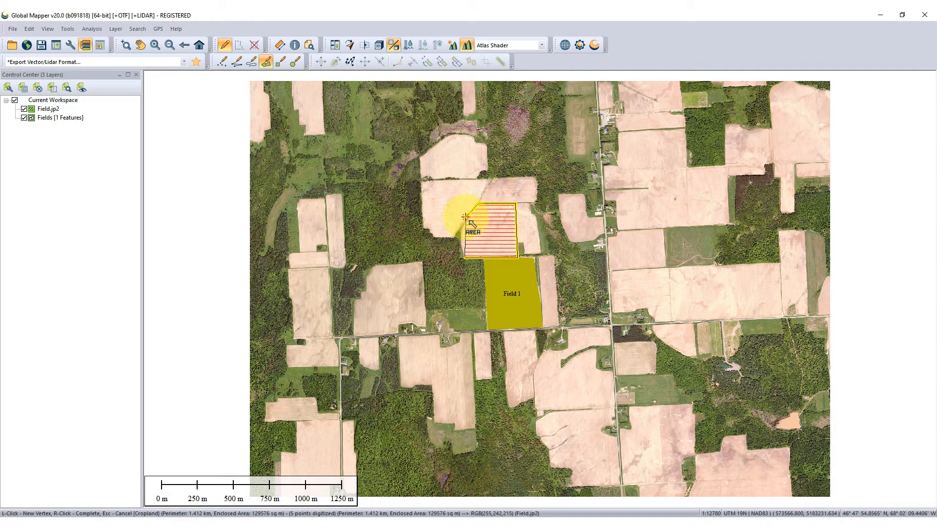
click(466, 215)
click(461, 230)
click(460, 243)
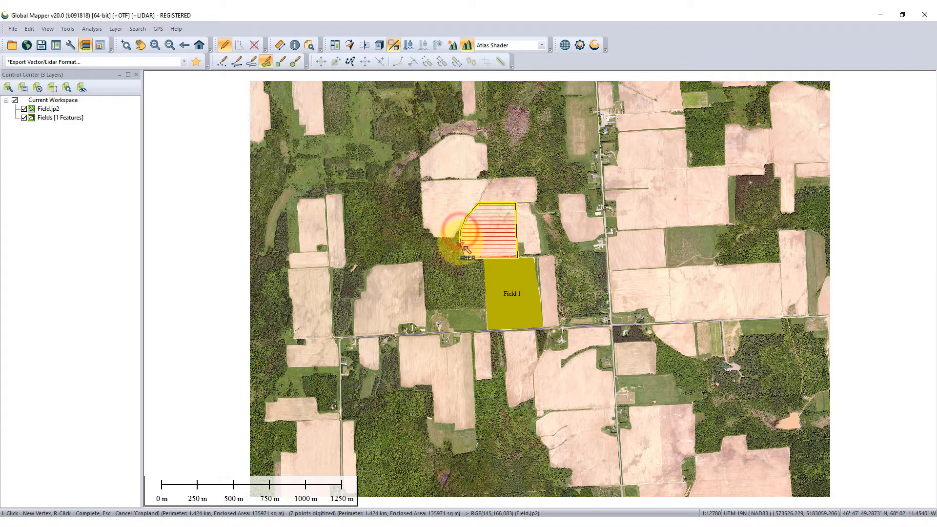
right_click(460, 243)
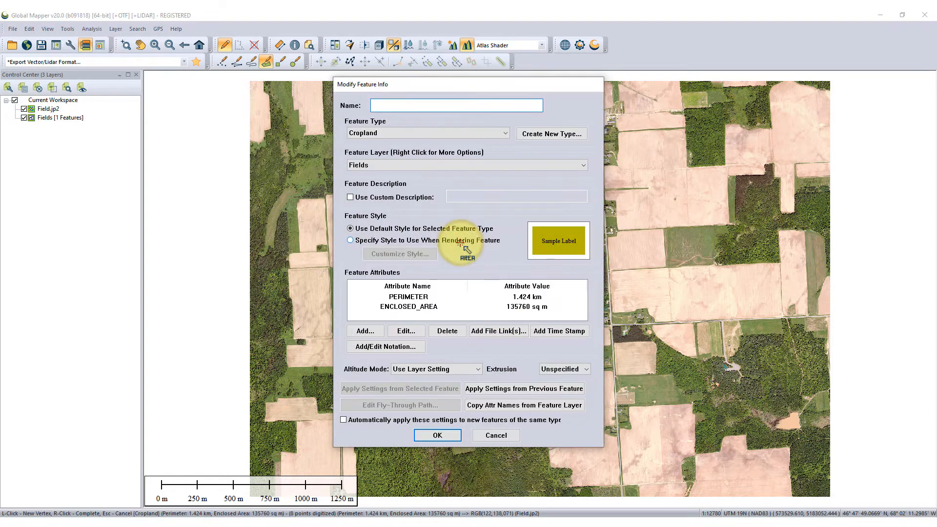
Name the new Cropland feature Field 2, add a Crop Type attribute with the value Potatoes and confirm the feature settings
text(Field 2)
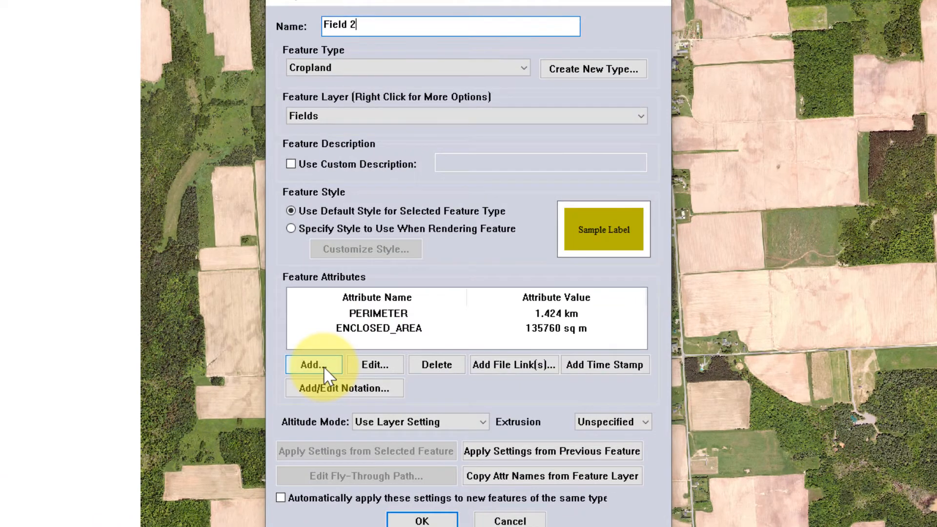
click(314, 366)
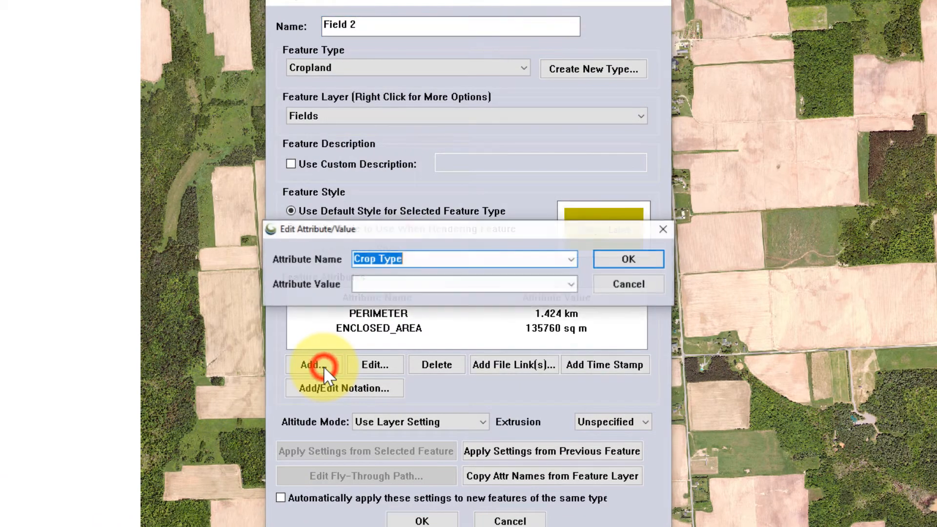
click(546, 287)
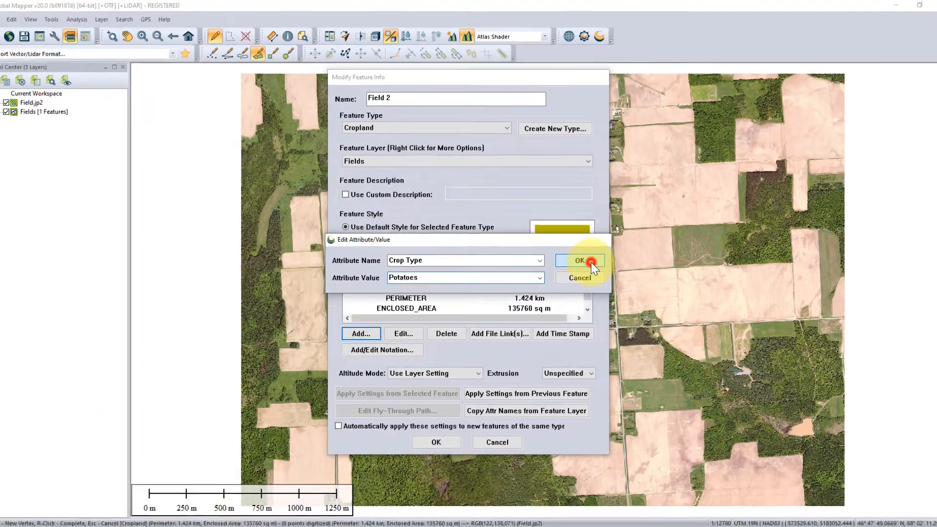
click(628, 259)
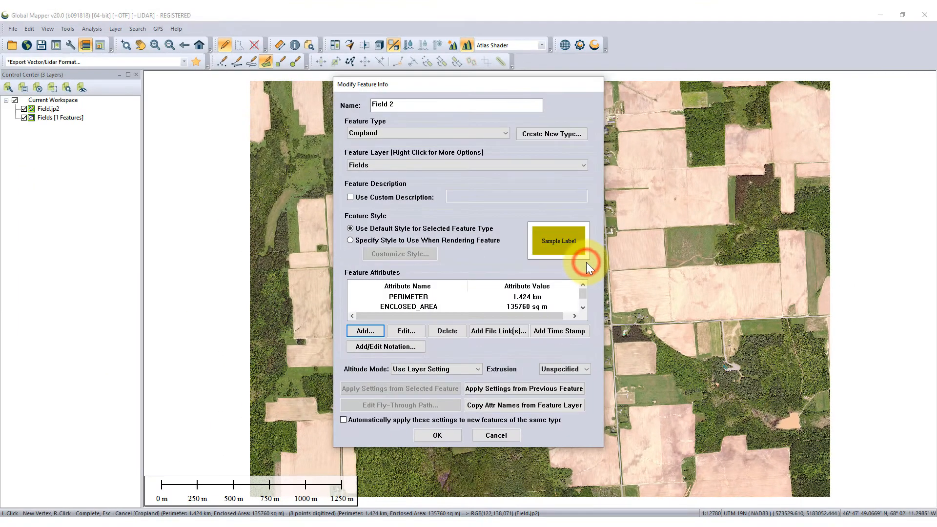
click(436, 435)
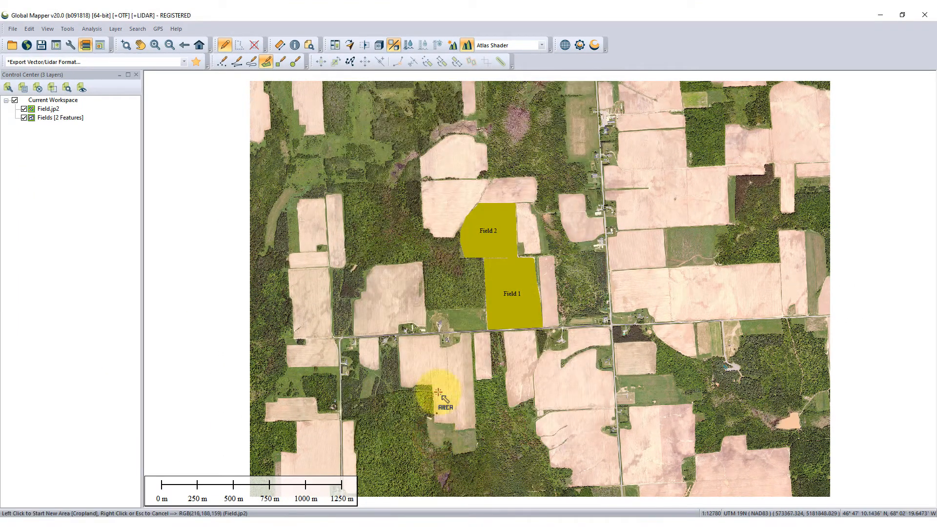
Digitize the field northwest of Field 2 as an area feature, following its irregular southern edge and the shared boundary with Field 2
click(477, 203)
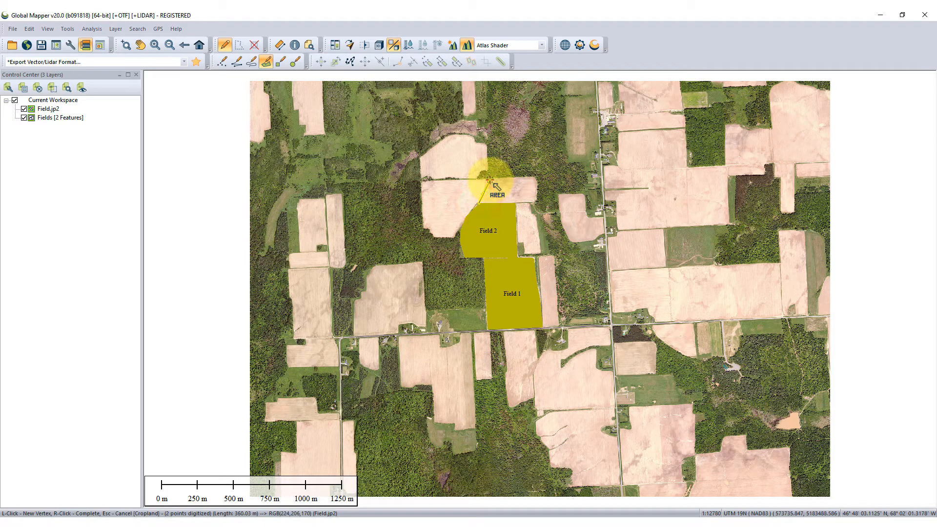
click(489, 180)
click(421, 182)
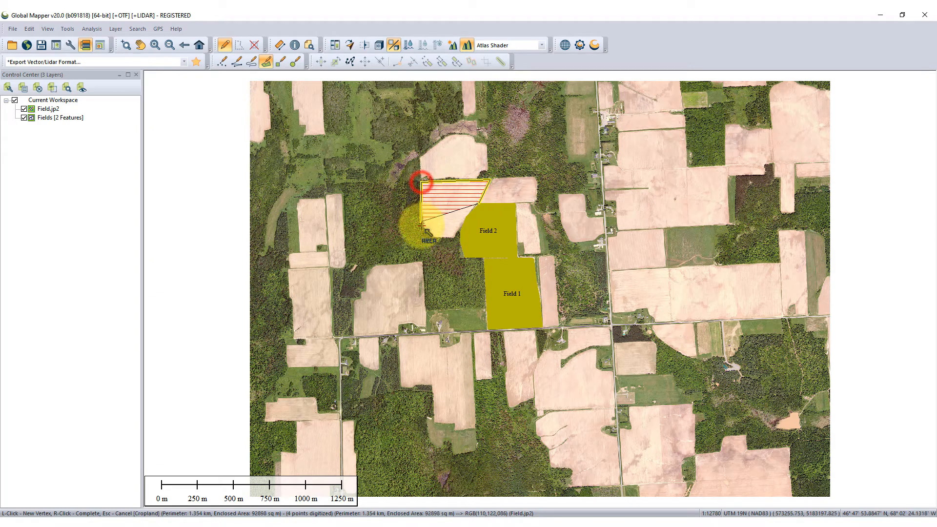
click(424, 227)
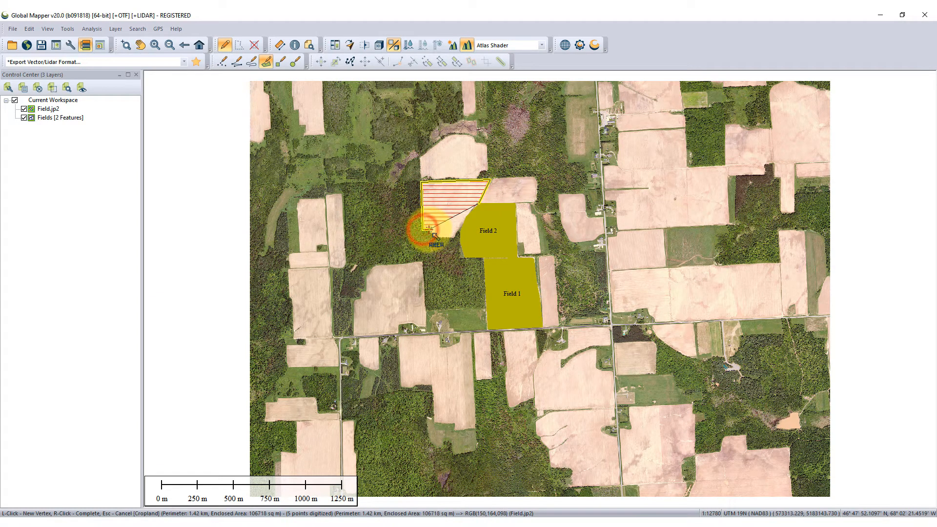
click(430, 230)
click(435, 236)
click(443, 239)
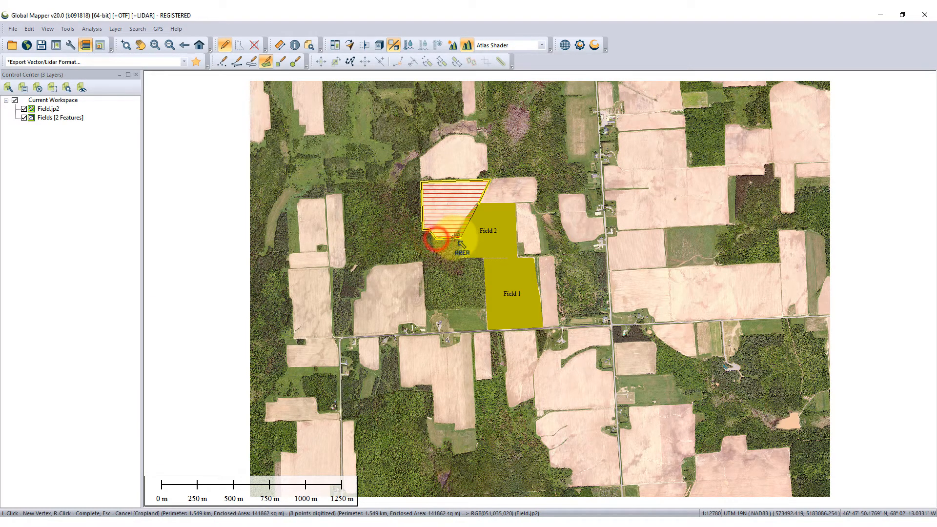
click(454, 239)
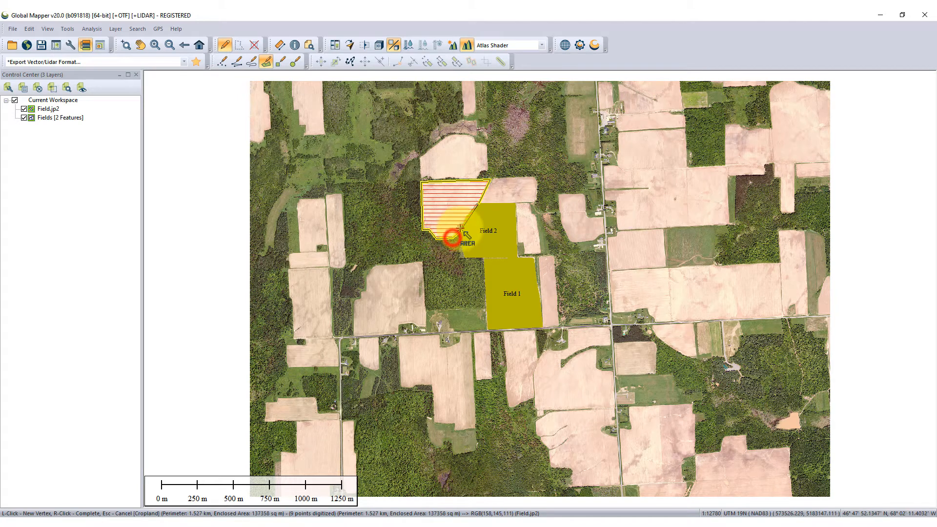
click(464, 217)
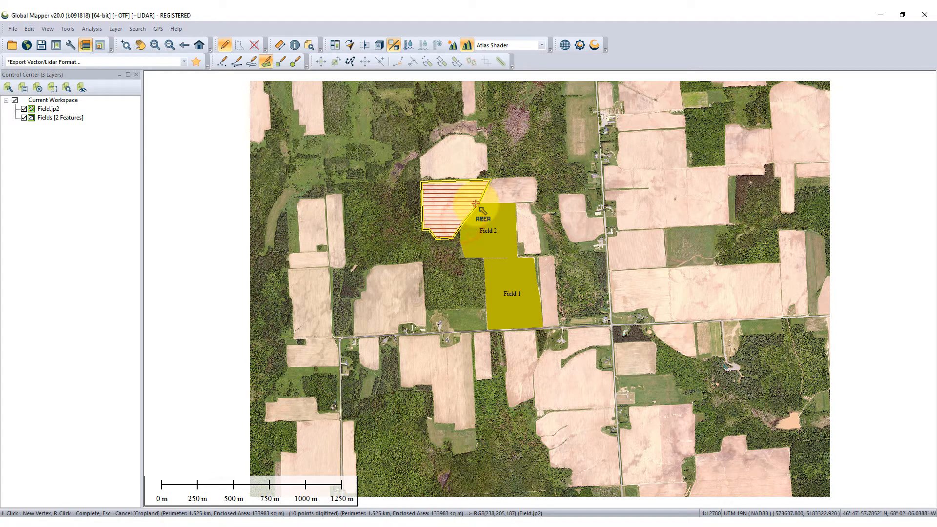
right_click(476, 204)
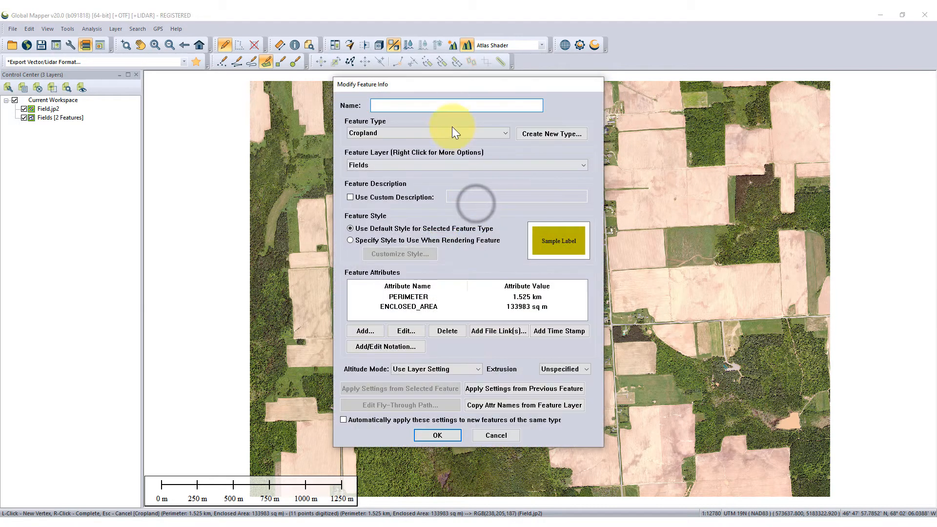
Name the new Cropland feature Field 3, add a Crop Type attribute with the value Wheat and confirm the feature settings
click(452, 107)
text(Field 3)
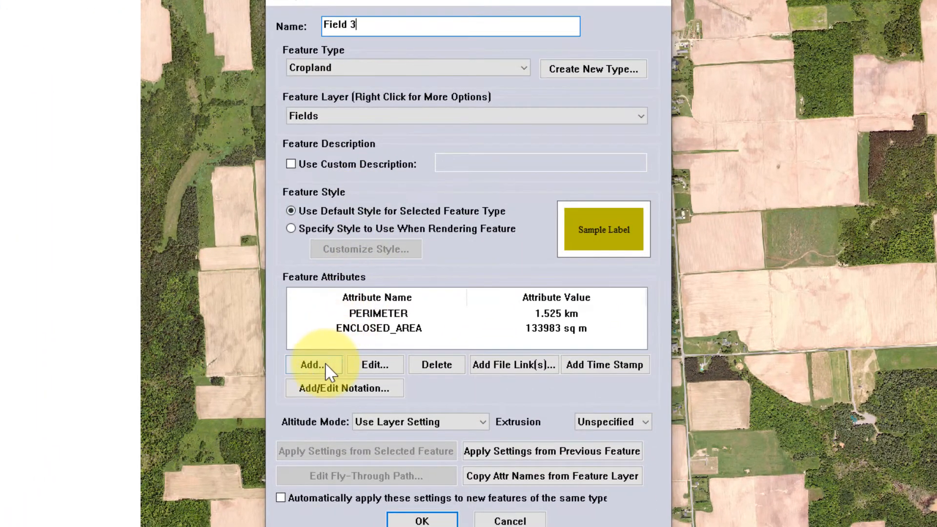
click(325, 365)
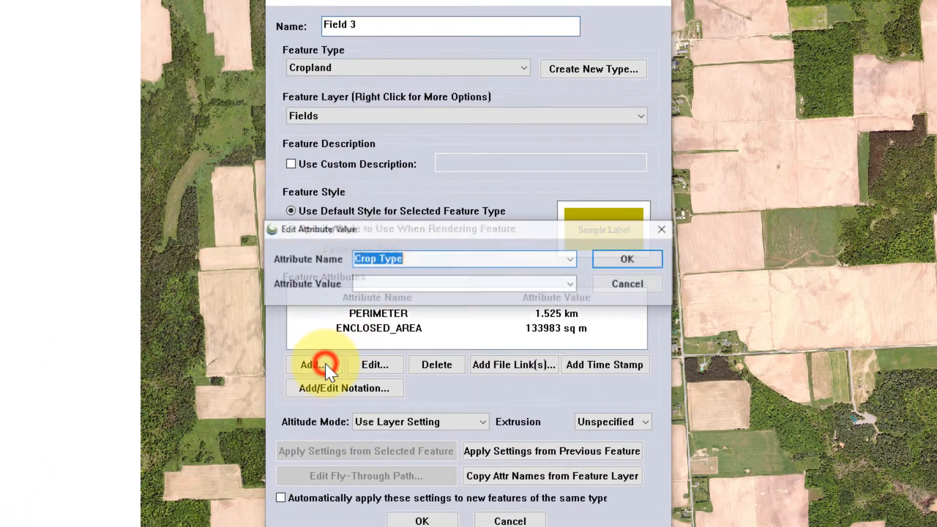
click(381, 284)
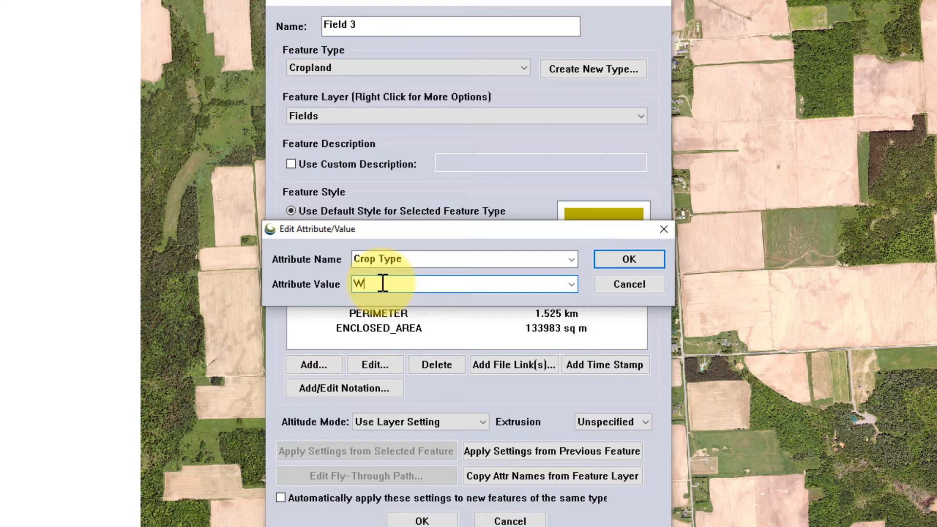
text(t)
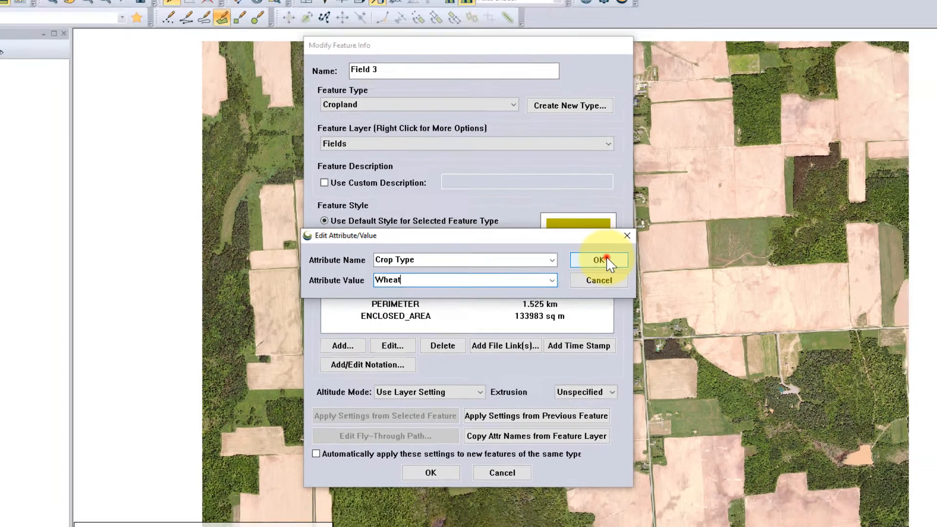
click(629, 259)
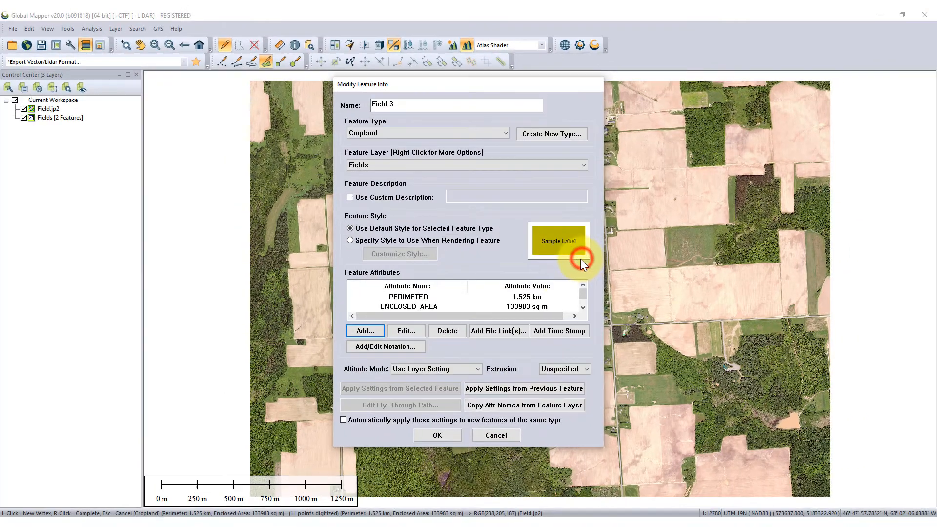
click(437, 435)
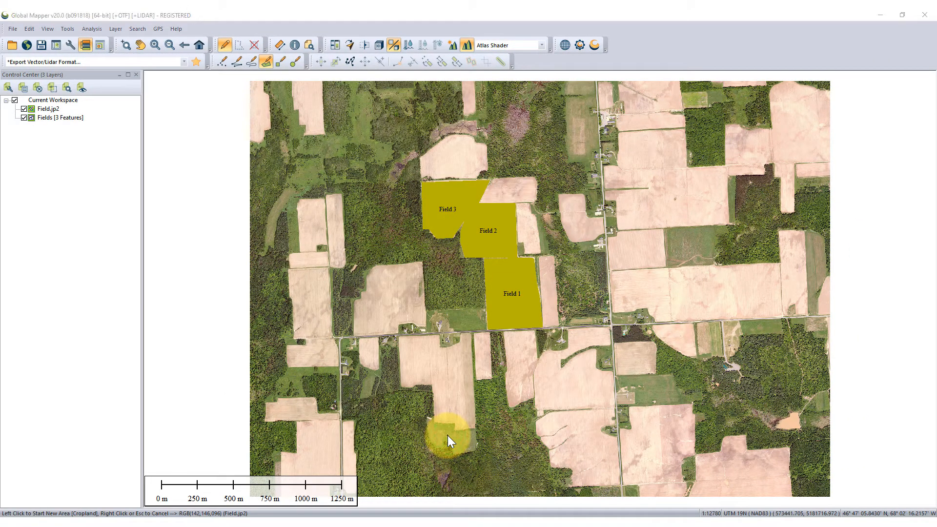
Leave area drawing and disable snapping to features in the Digitizer tool
right_click(447, 435)
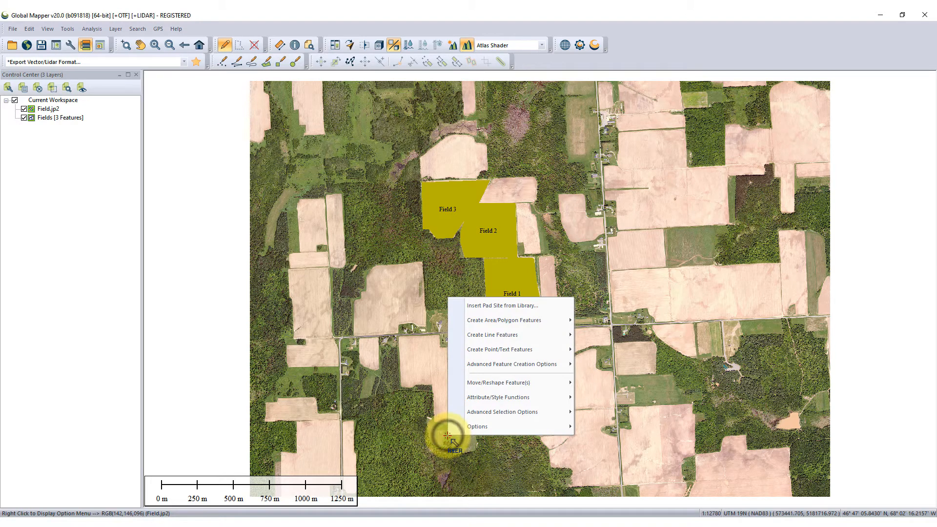
mouse_move(502, 426)
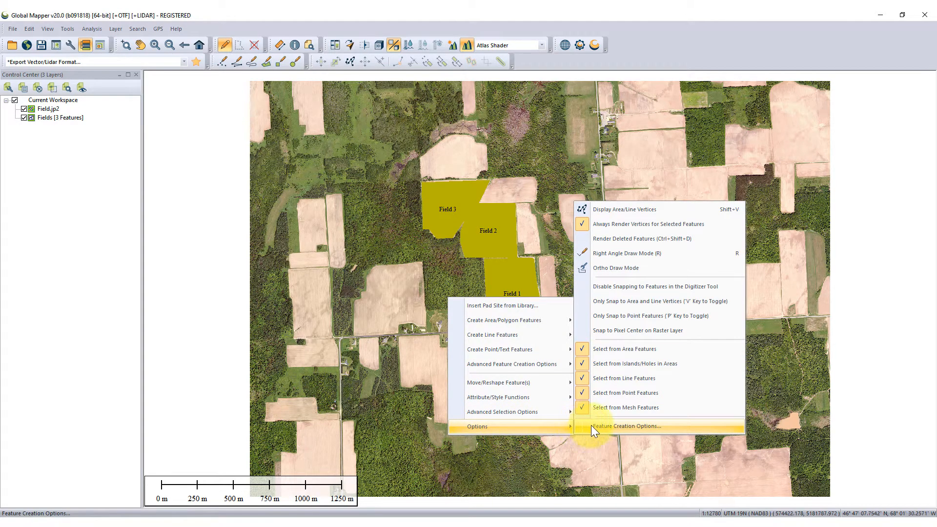
click(621, 288)
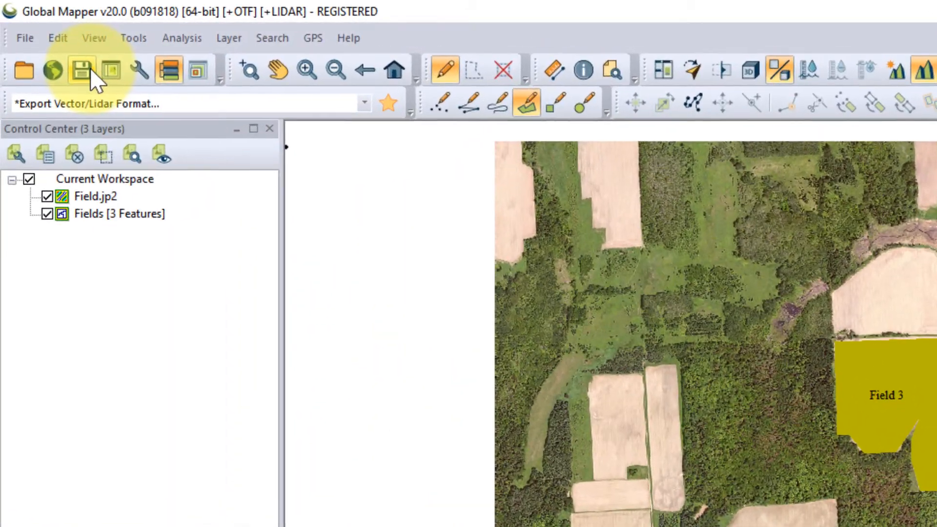
Save the workspace as Field Study in the My_Maps folder as a Global Mapper Workspace file
click(45, 45)
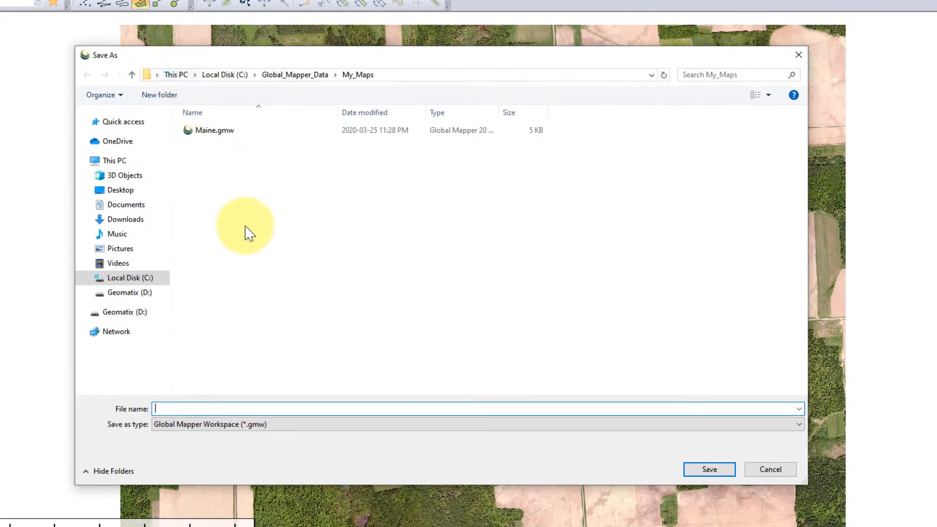
click(273, 408)
text(Field Study)
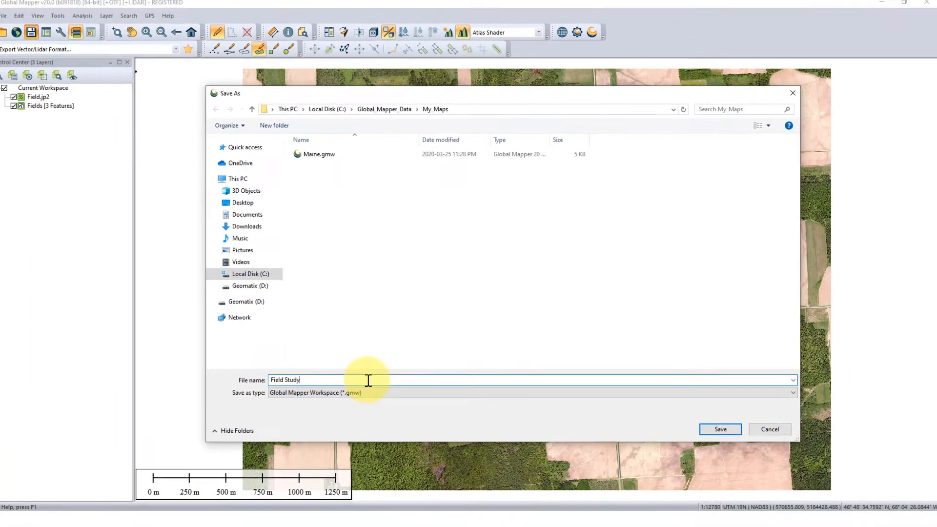
key(Return)
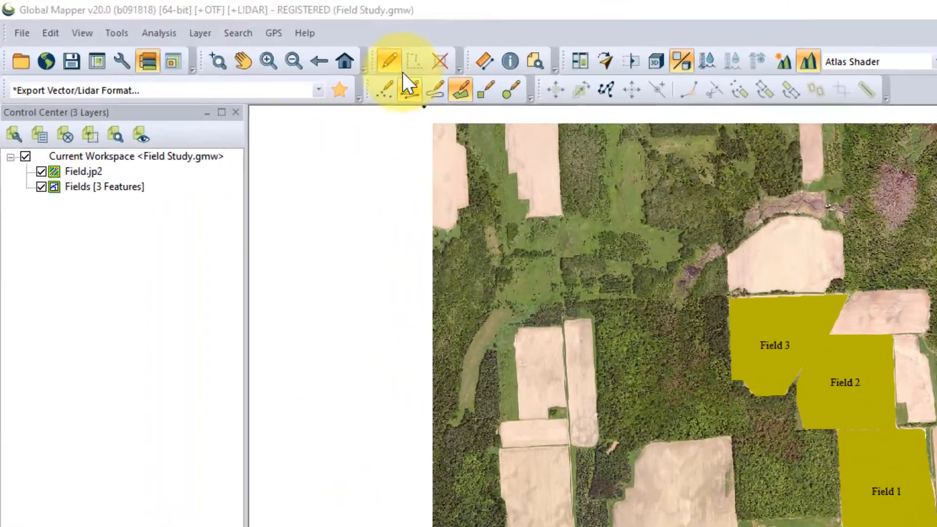
Select Field 1 with the Digitizer, move it slightly southeast and turn on the display of area and line vertices
click(225, 35)
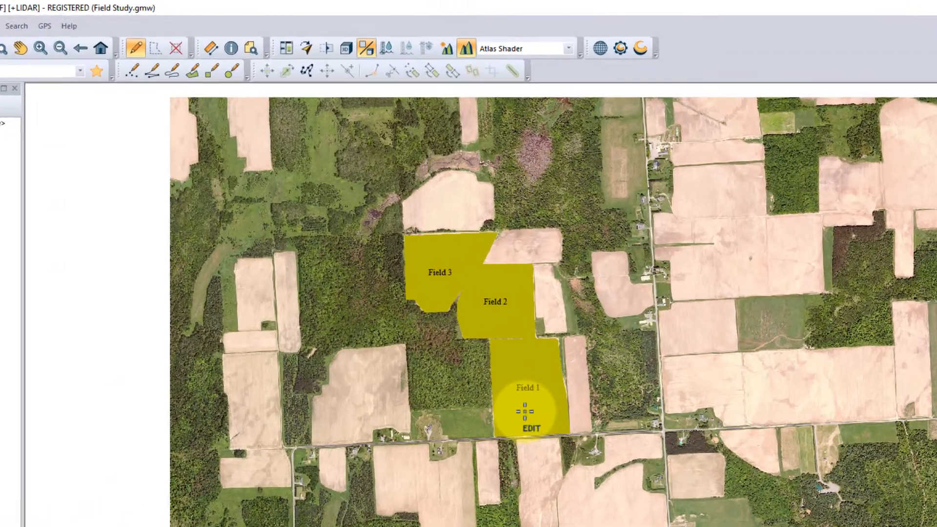
click(509, 301)
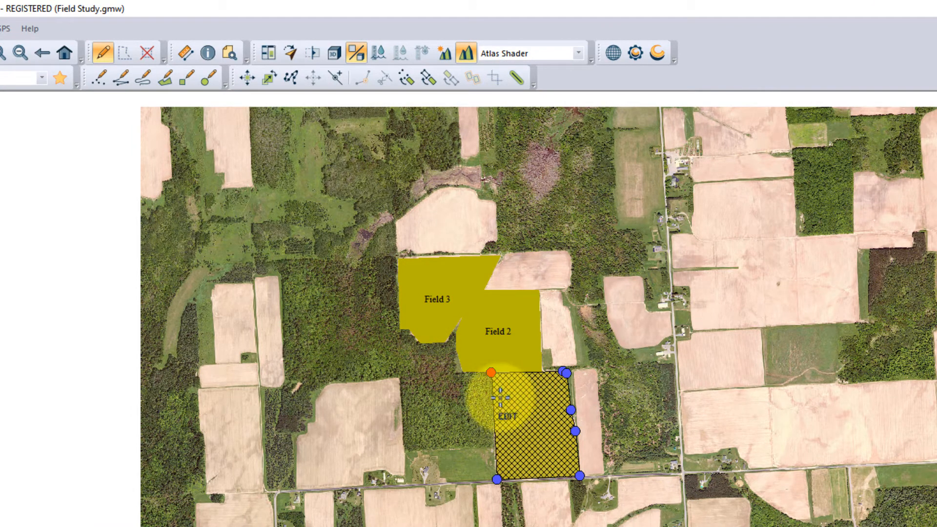
click(247, 78)
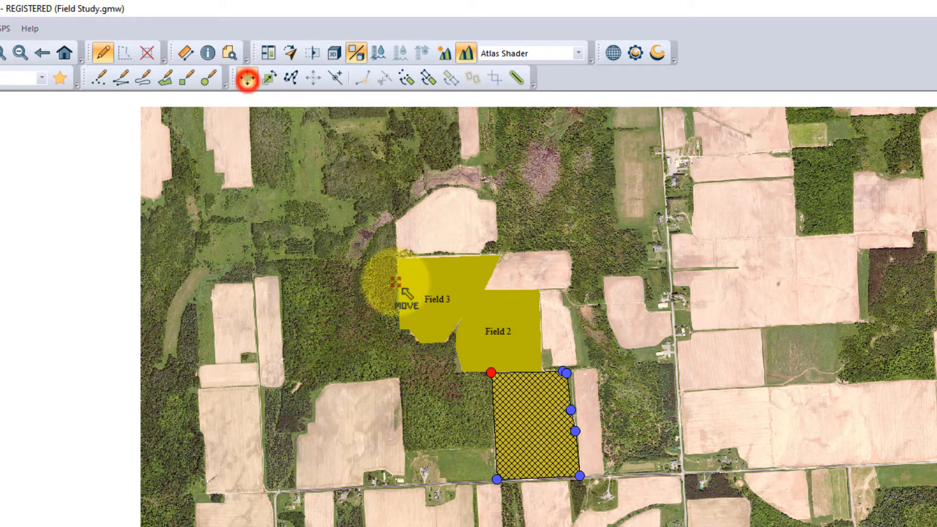
click(537, 428)
drag(543, 434, 549, 444)
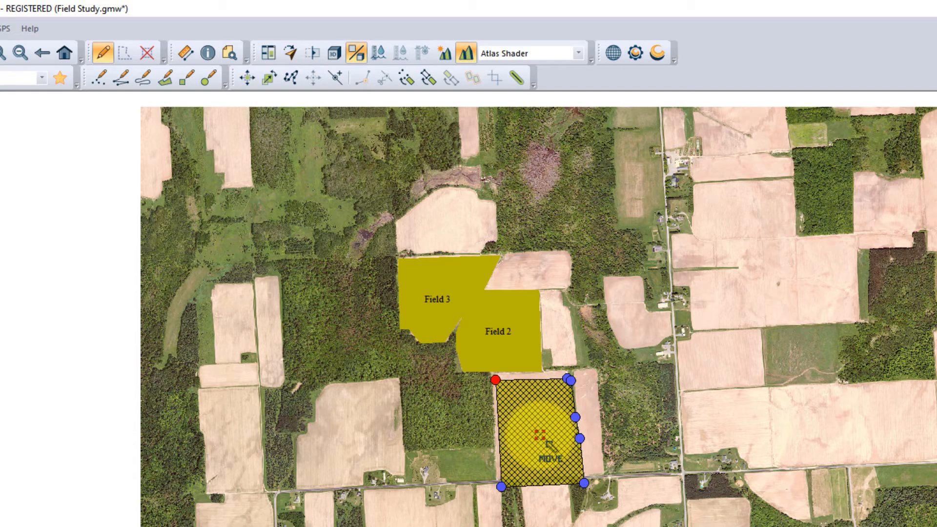
click(290, 77)
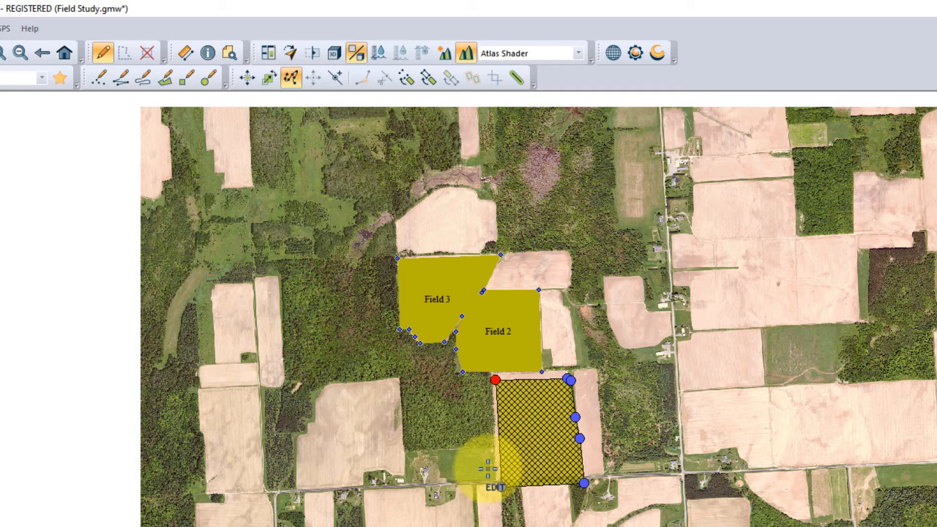
Move Field 1's southwest corner vertex slightly northwest to the corner of the field in the imagery
click(501, 486)
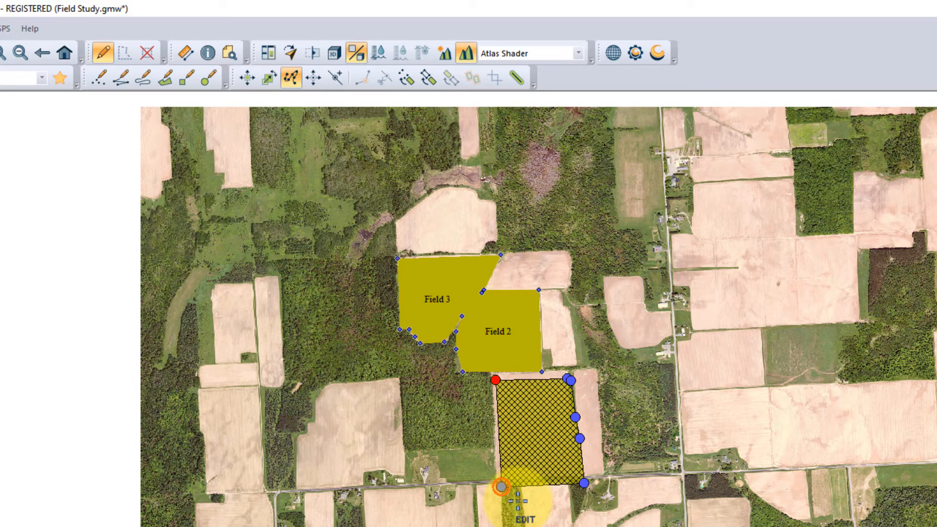
click(315, 79)
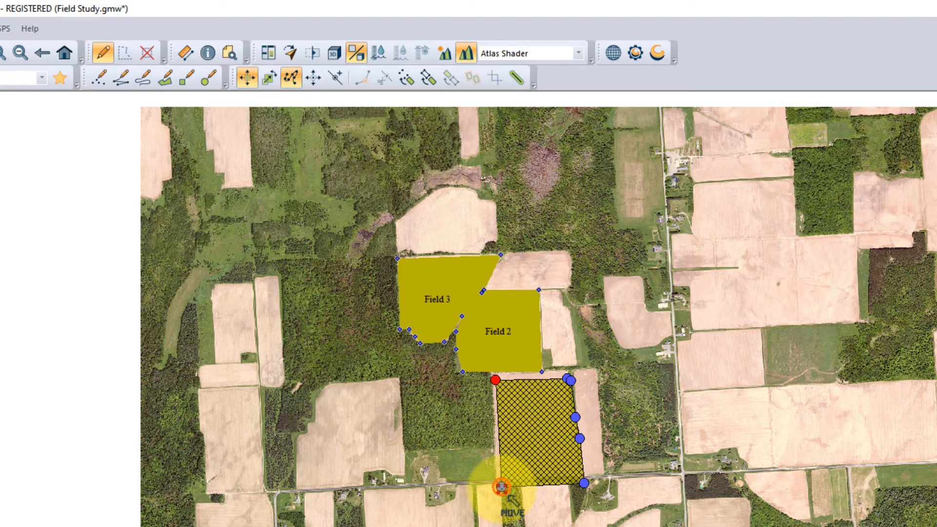
click(501, 487)
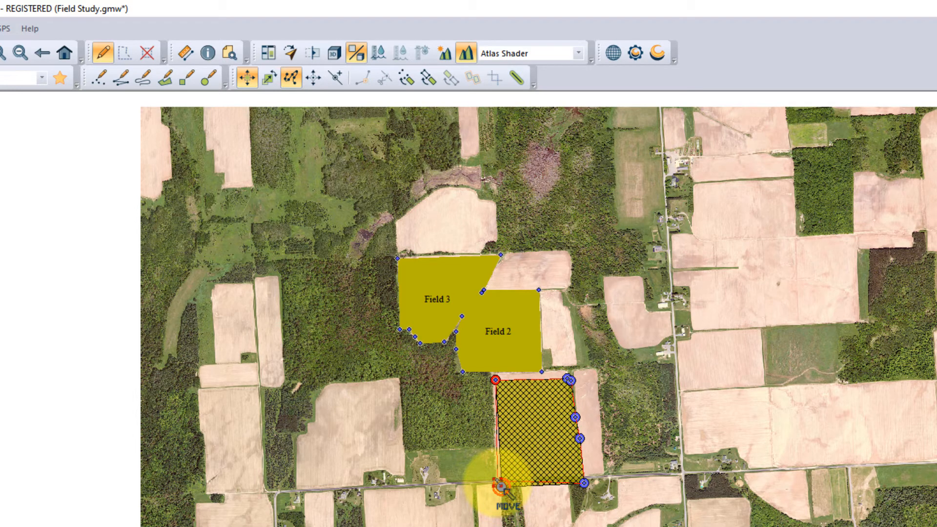
drag(497, 481, 497, 480)
Move Field 1's southeast corner vertex slightly north to the edge of the road
drag(571, 470, 594, 490)
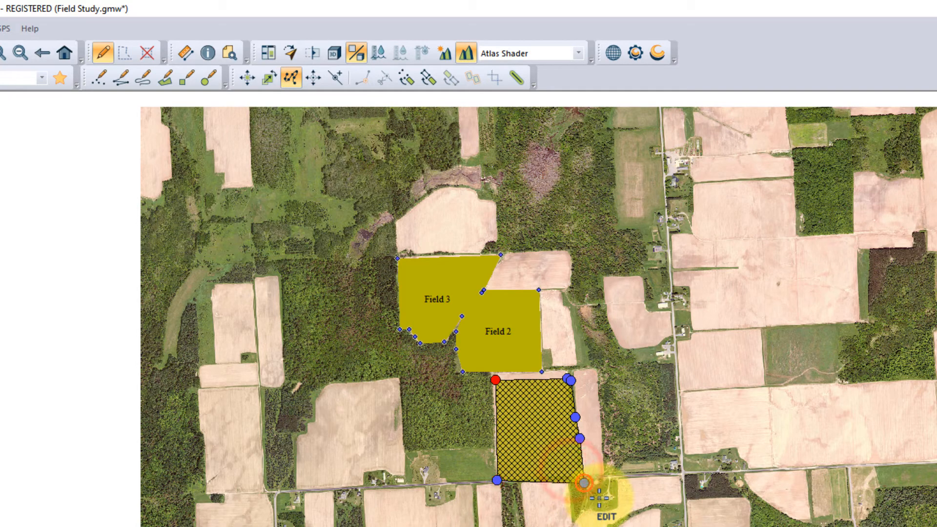
click(313, 78)
click(585, 484)
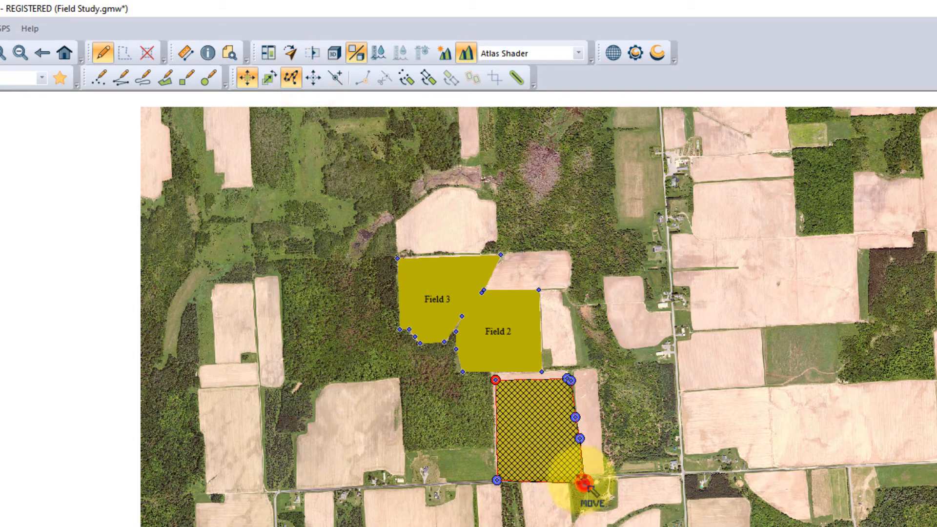
click(582, 478)
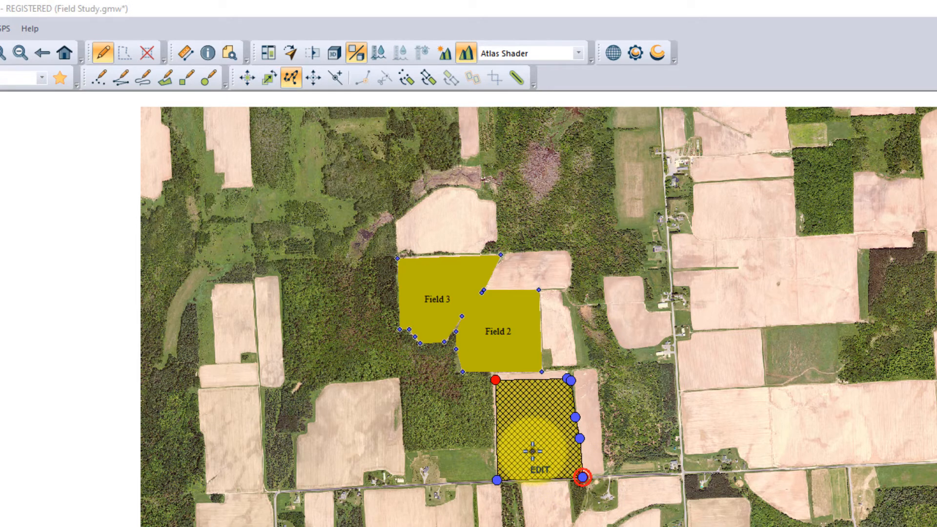
Restore the original shape and position of Field 1, discarding its feature and vertex movements
right_click(533, 451)
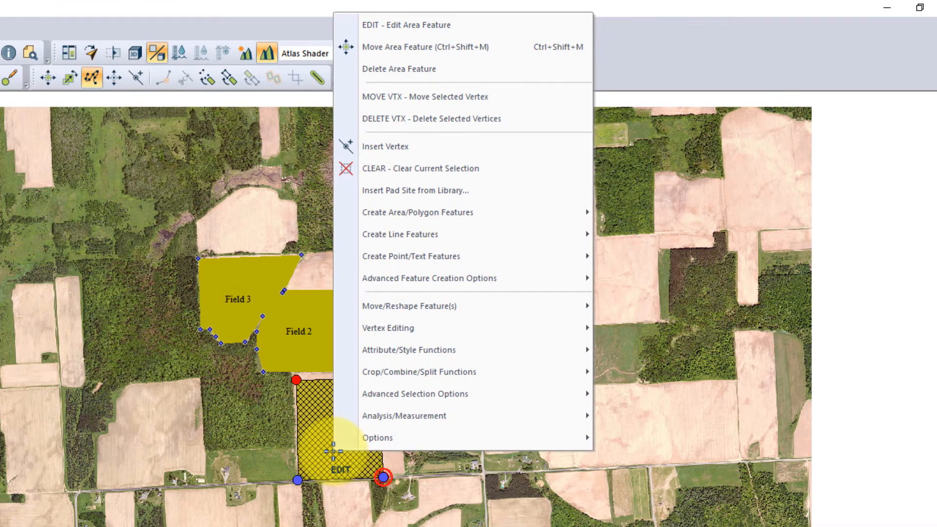
mouse_move(499, 321)
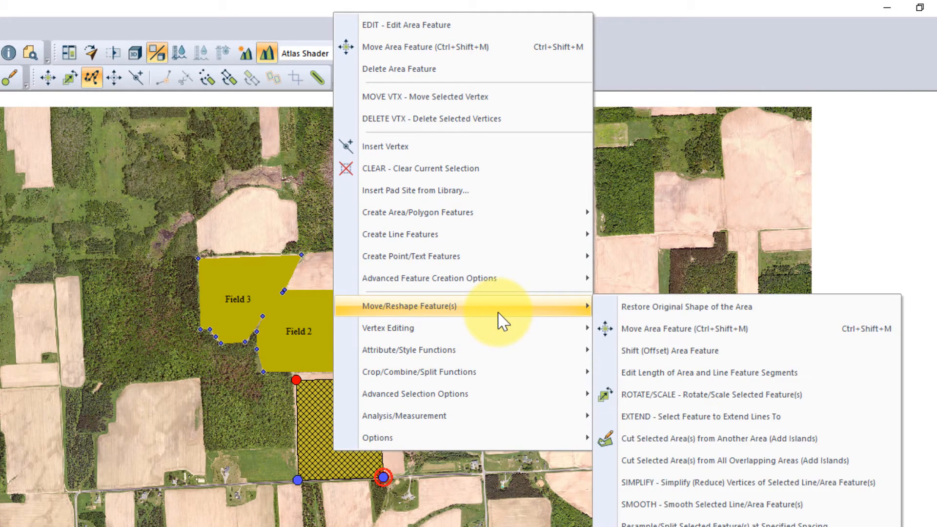
click(795, 313)
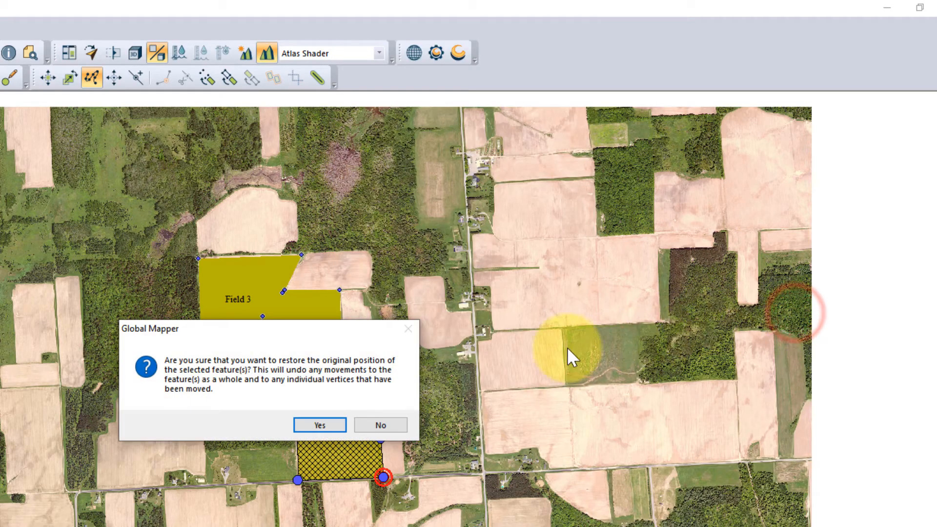
click(308, 426)
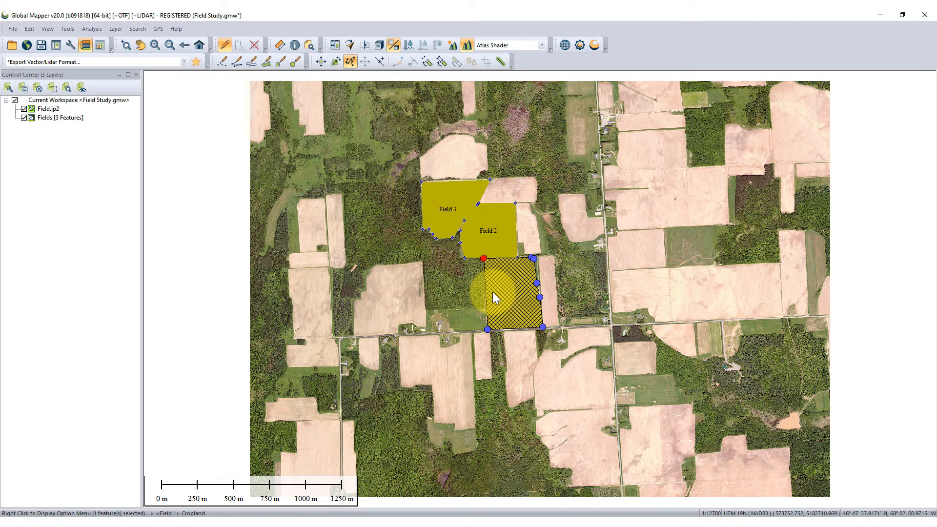
Select the Field 2 area, open its feature information for editing and rename it Field 4
click(496, 236)
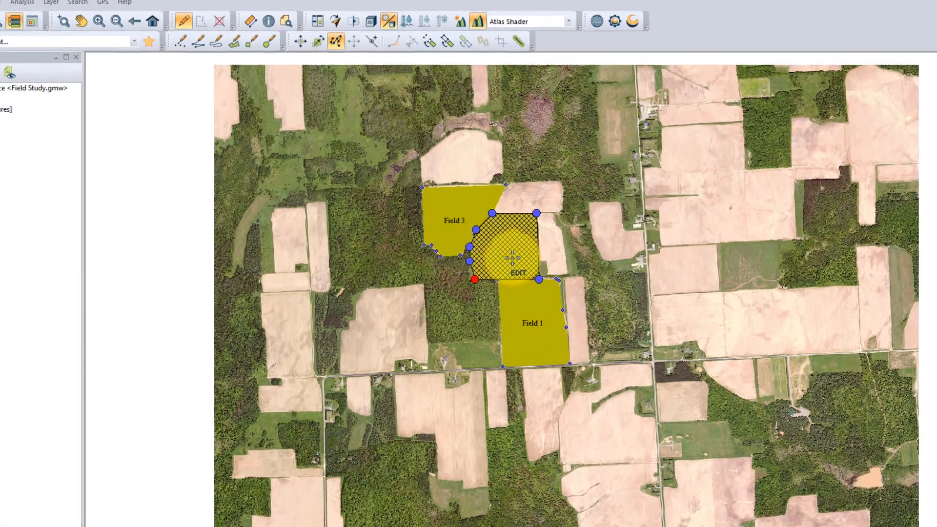
right_click(512, 258)
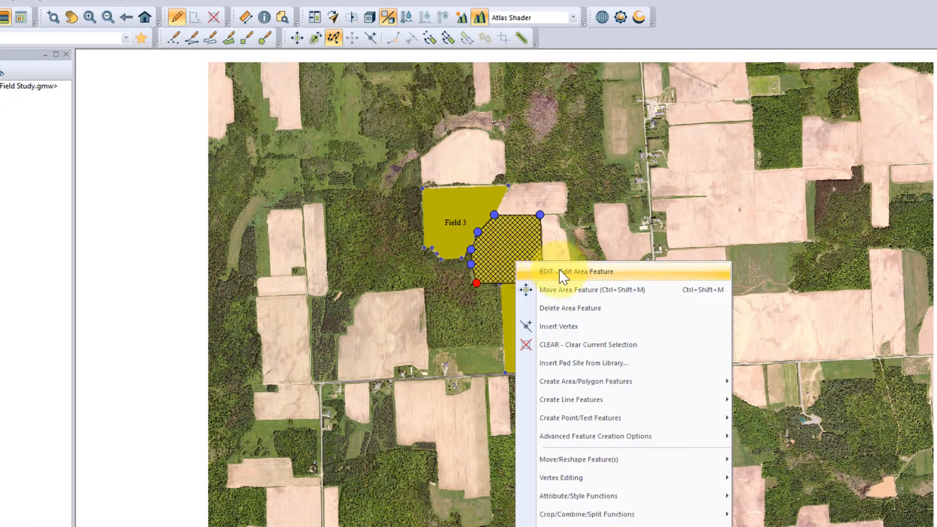
click(602, 275)
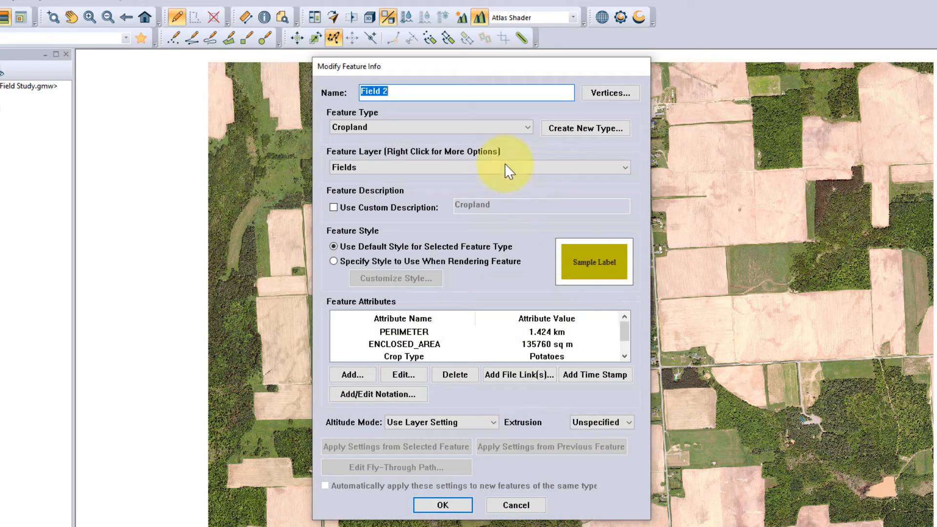
click(397, 92)
key(BackSpace)
text(4)
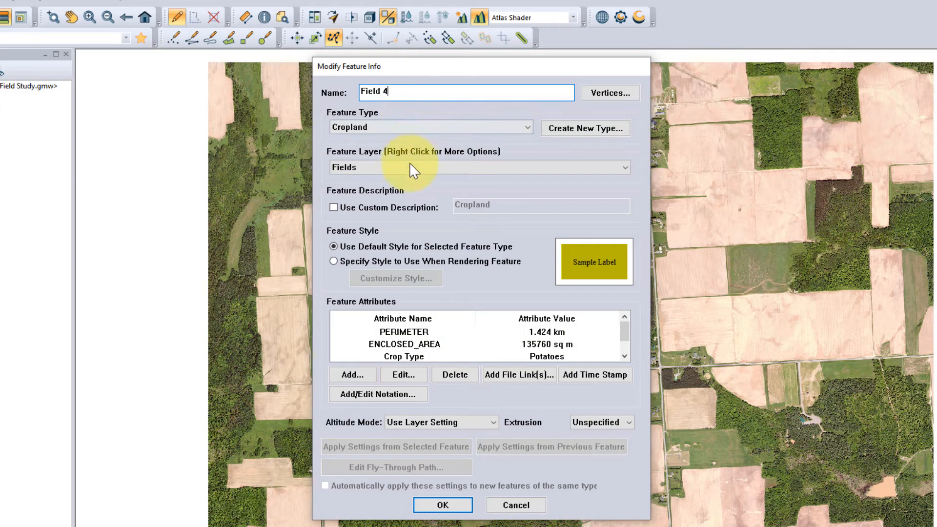
Set the feature's Crop Type attribute to Corn and confirm the modified feature information
click(409, 356)
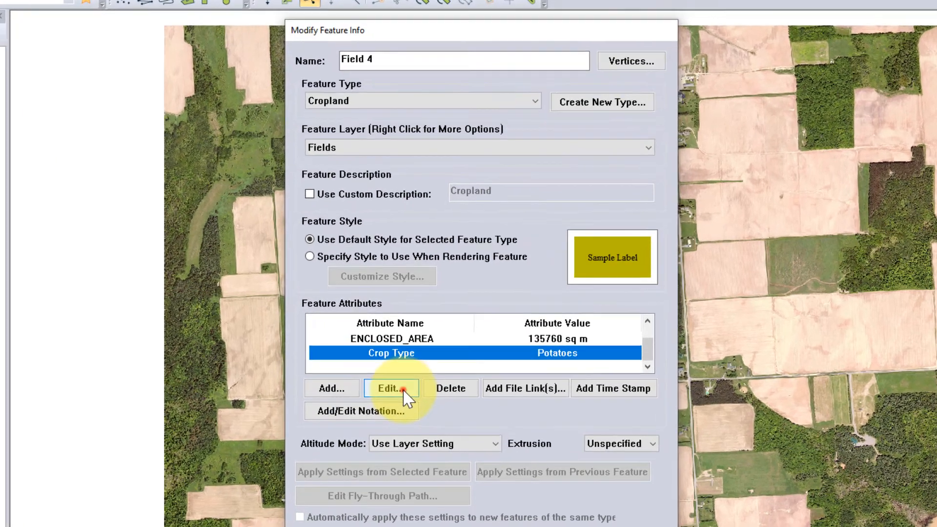
click(403, 374)
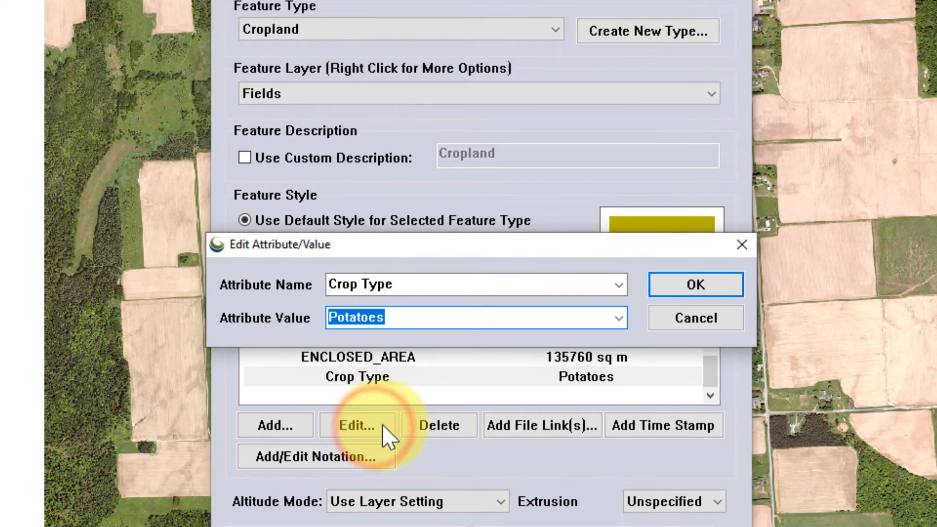
click(619, 320)
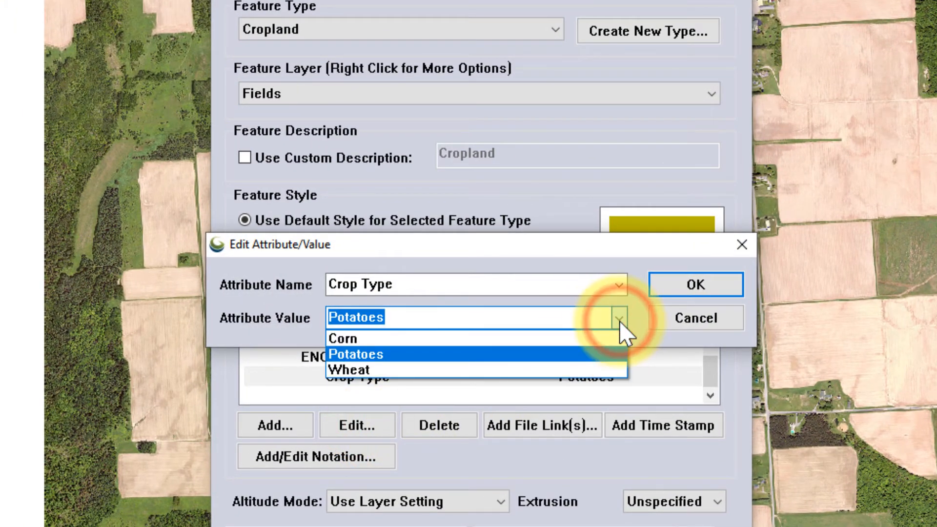
click(571, 338)
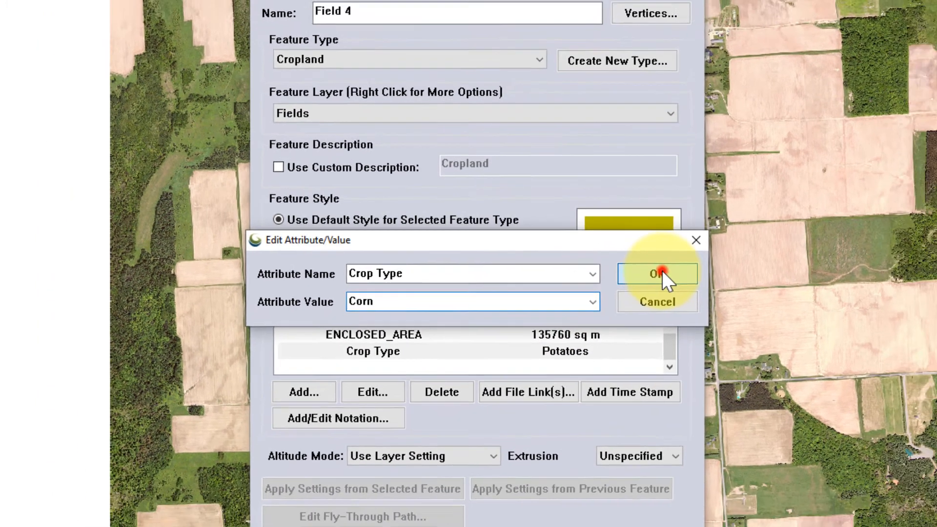
click(696, 285)
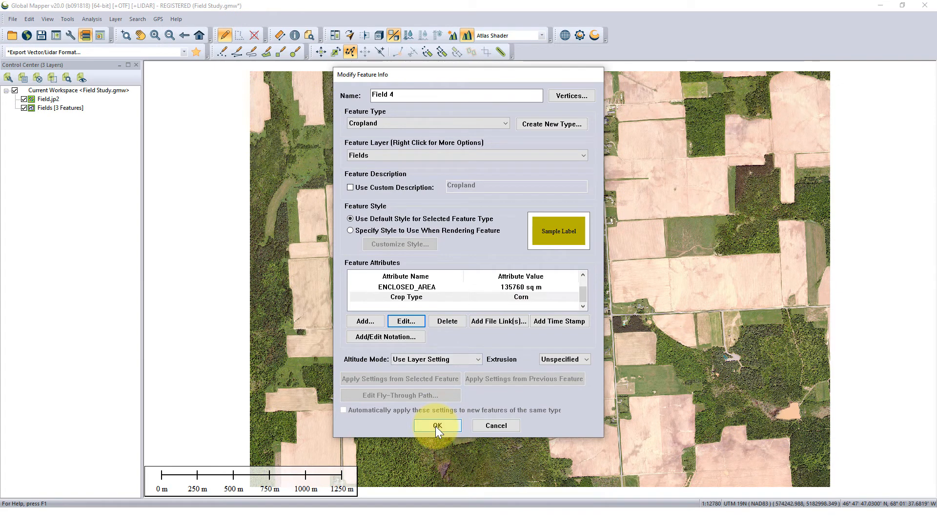
click(437, 426)
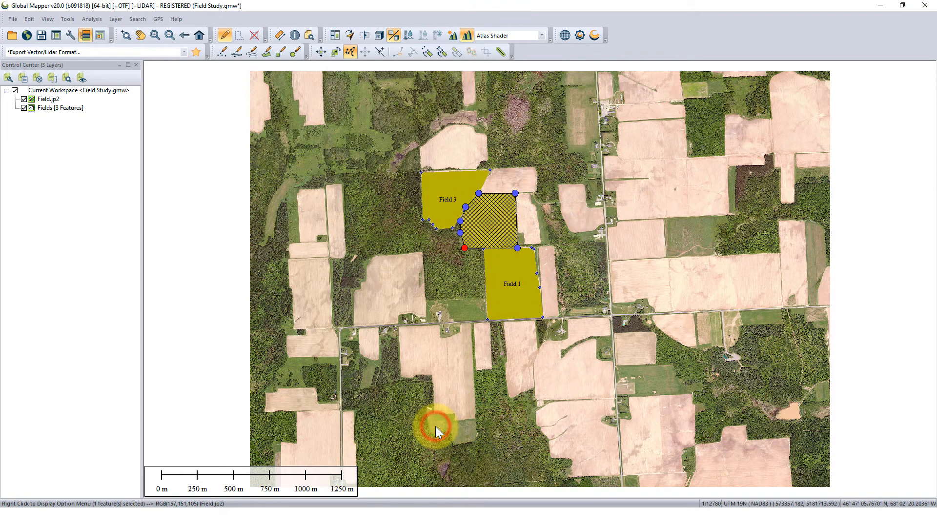
Edit the selected Field 4 area again and assign it to a newly created feature layer
right_click(497, 199)
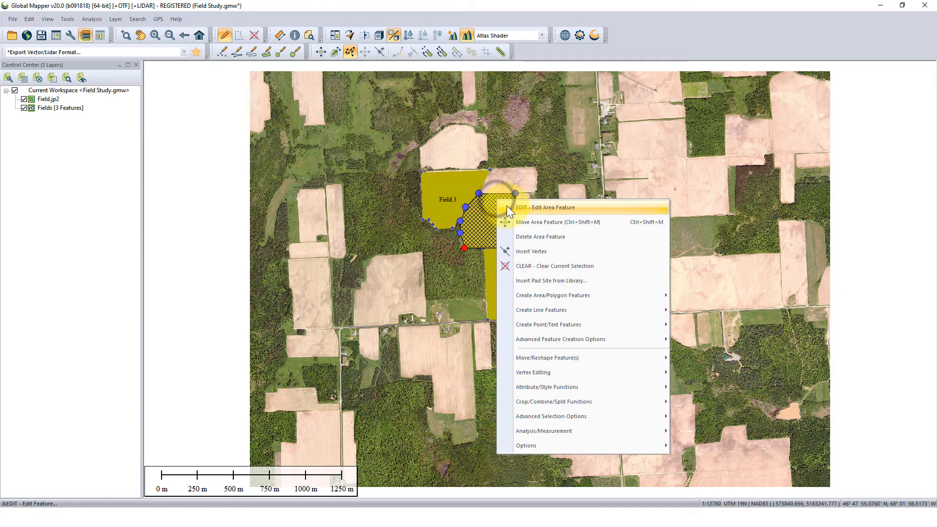
click(619, 211)
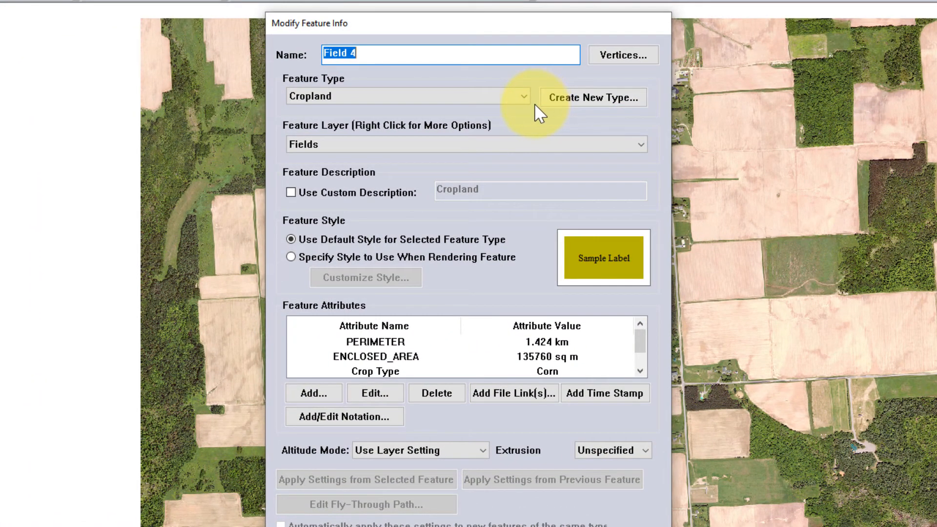
click(522, 142)
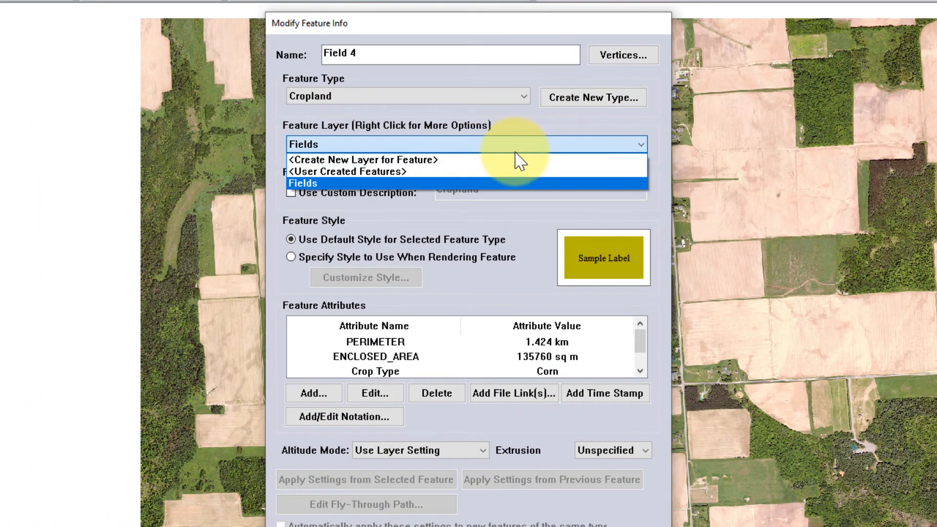
click(510, 160)
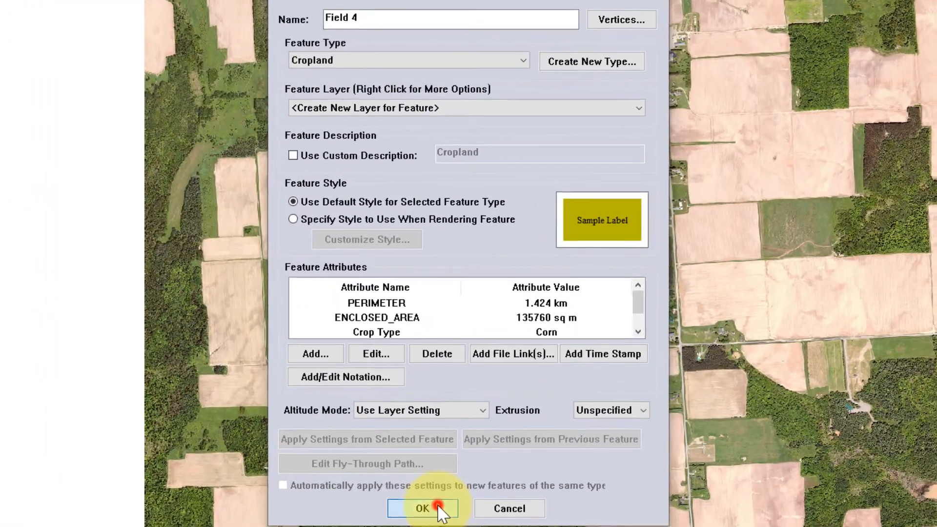
click(445, 424)
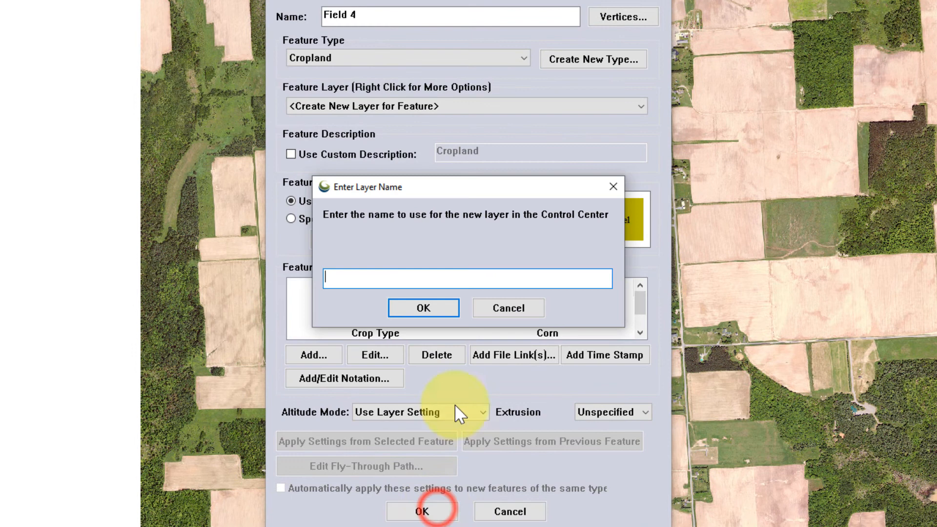
Name the new layer Fiels #2 and accept the UTM zone 19, NAD83 projection in meters
click(471, 276)
text(Fiel)
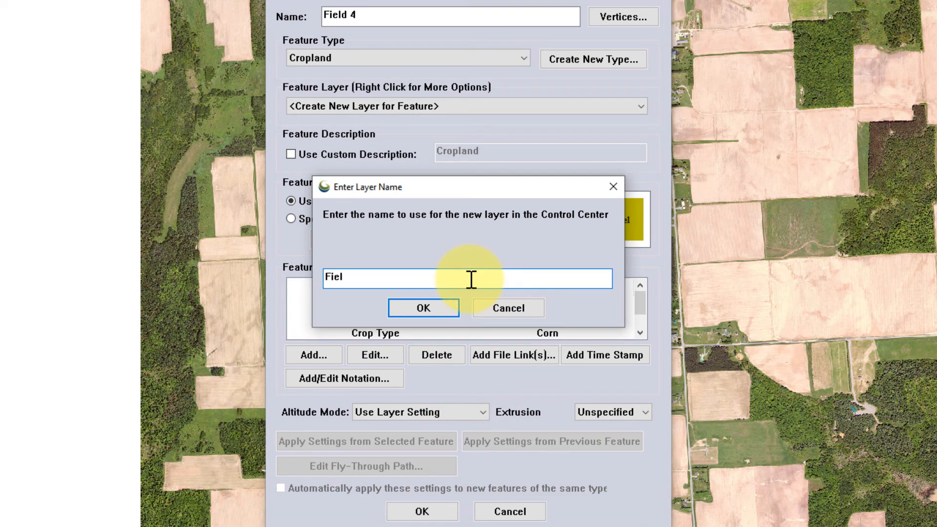
text(s #2)
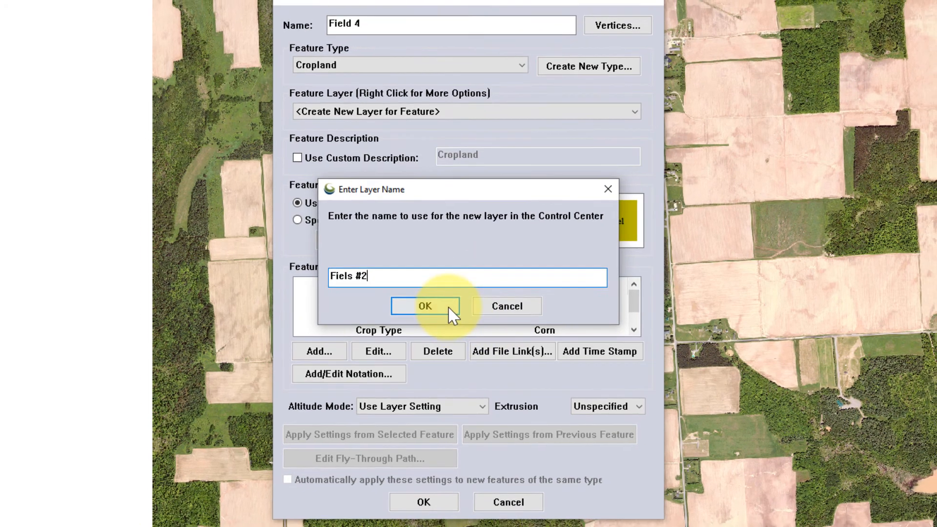
click(447, 310)
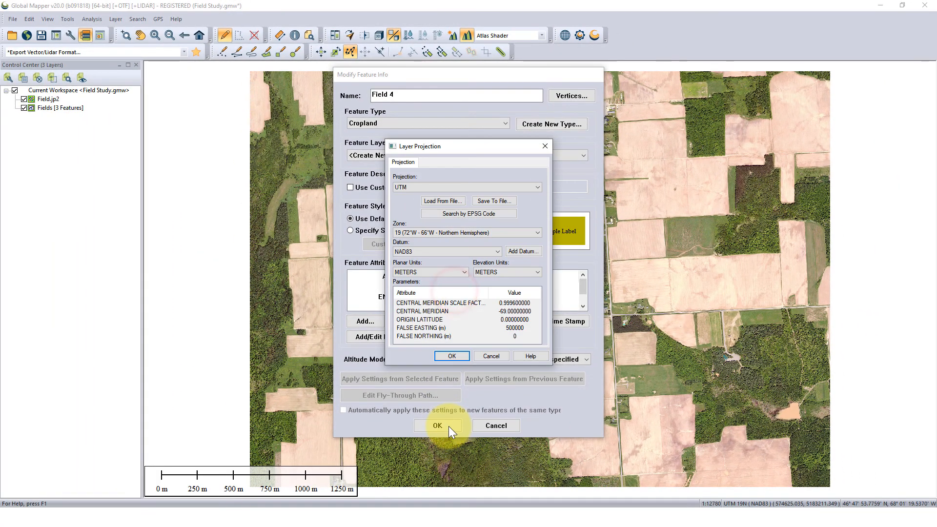
click(450, 362)
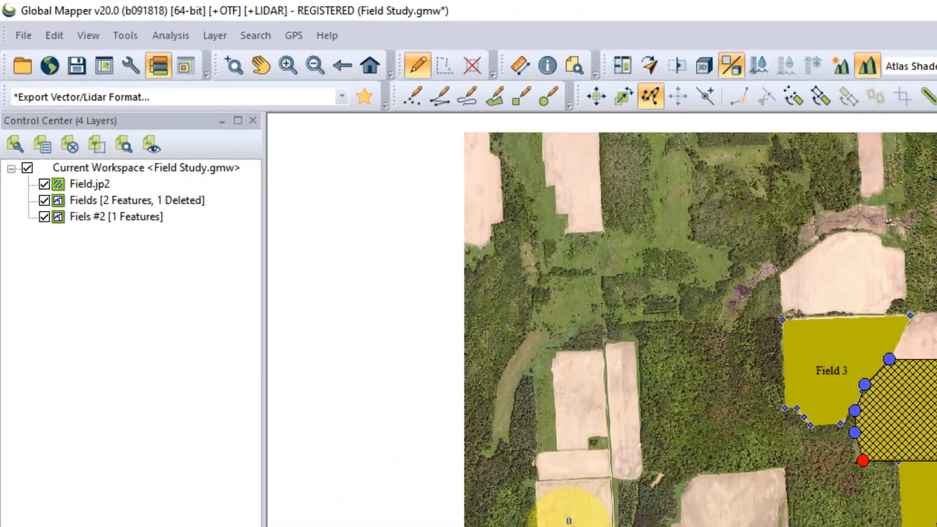